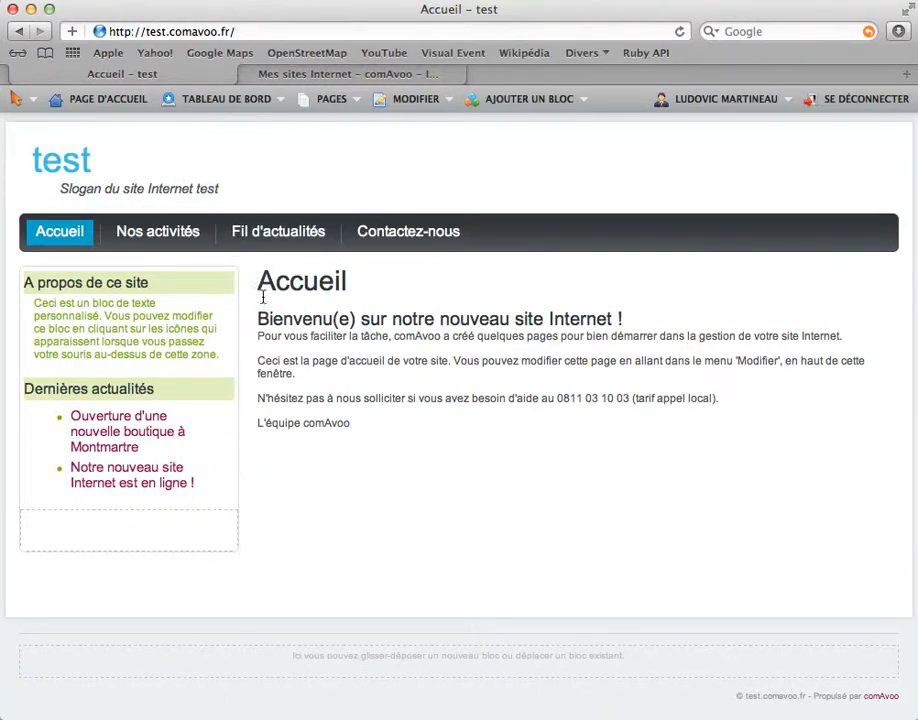
left_click_drag(302, 288, 324, 425)
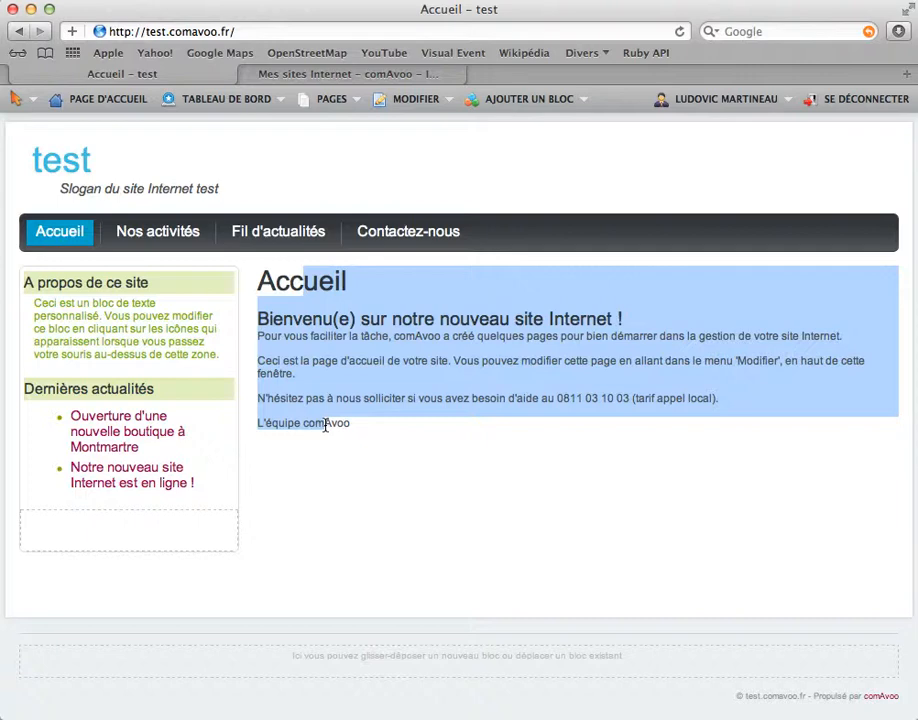
left_click(290, 372)
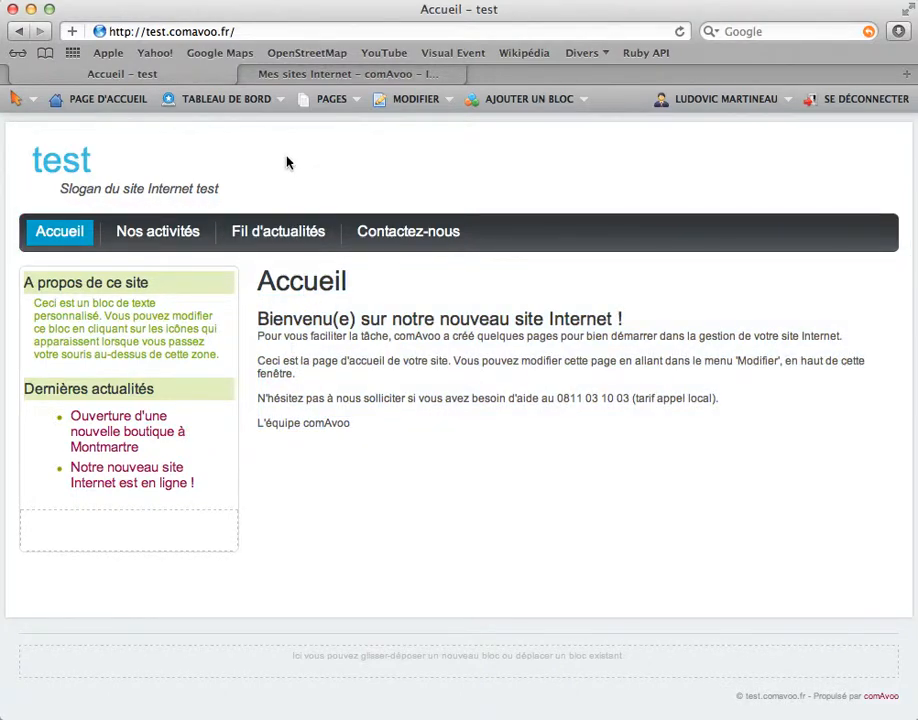
- Open the site's Multilingue settings, activate multi-language management and save the change
left_click(262, 99)
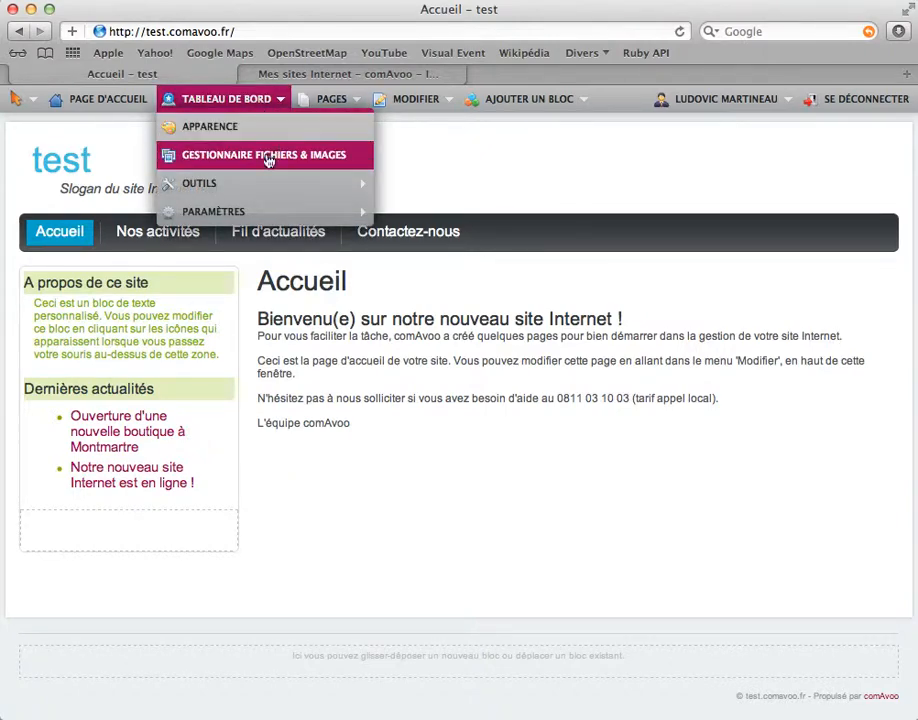
mouse_move(247, 211)
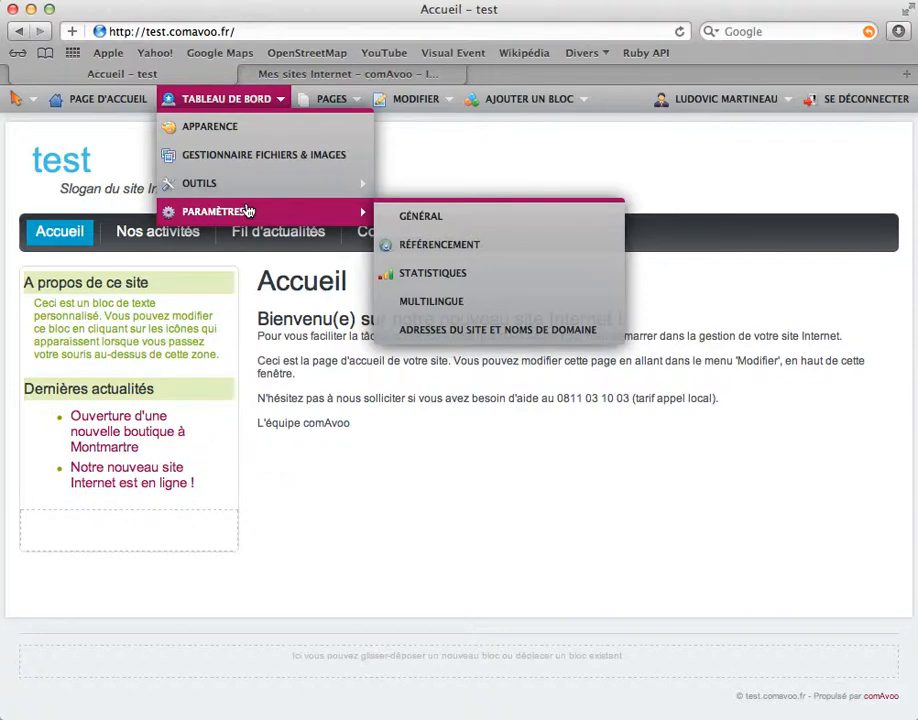
left_click(440, 307)
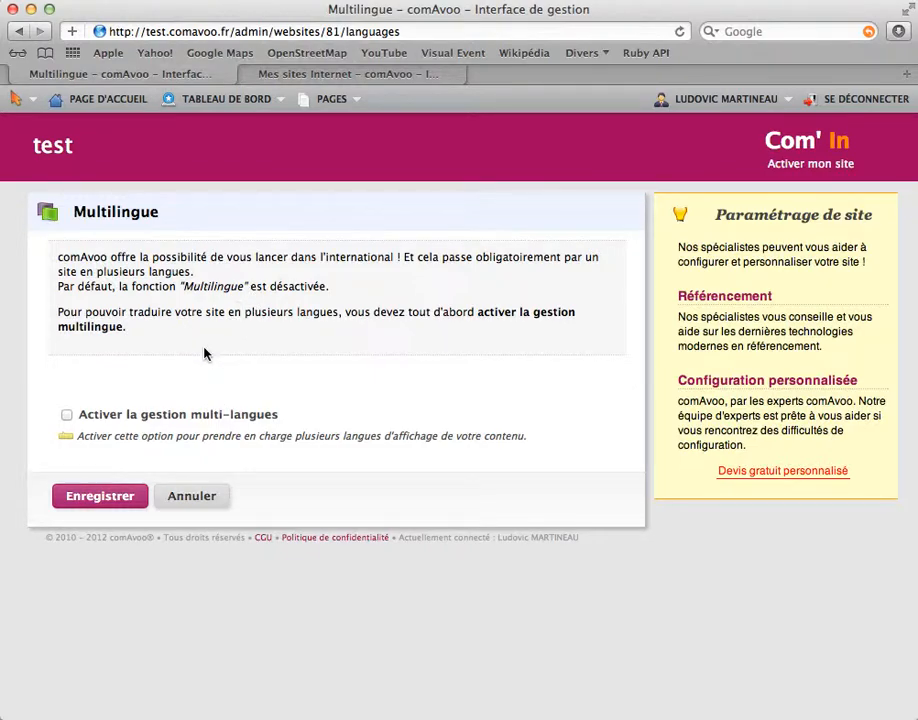
left_click(137, 420)
left_click(95, 491)
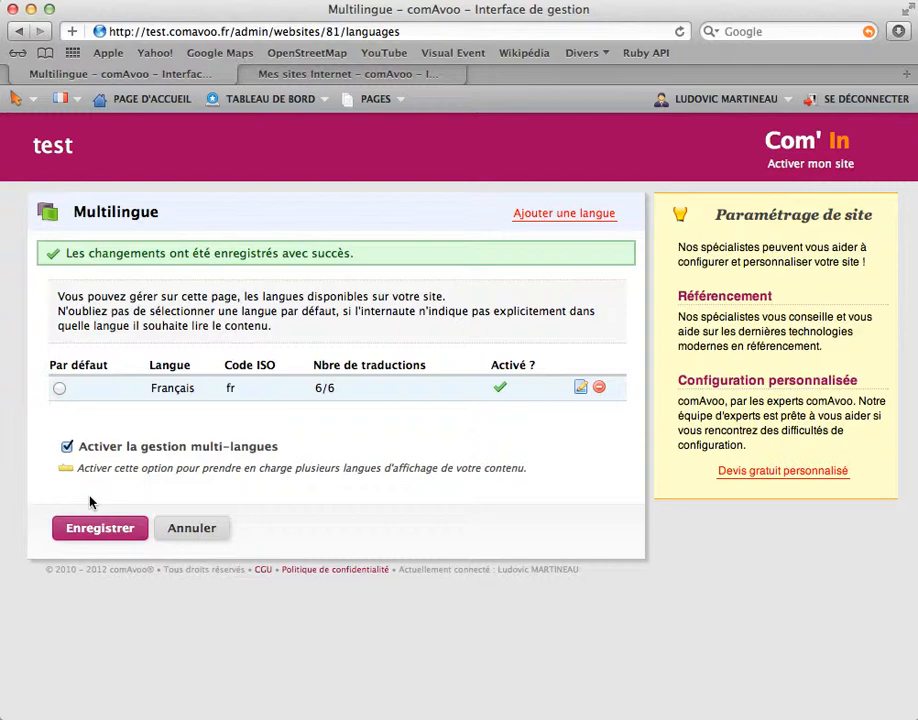
left_click(59, 388)
left_click_drag(350, 389, 307, 377)
left_click(322, 388)
left_click_drag(337, 388, 316, 388)
left_click(320, 390)
- Start adding a new language to the site and name it English
left_click(571, 219)
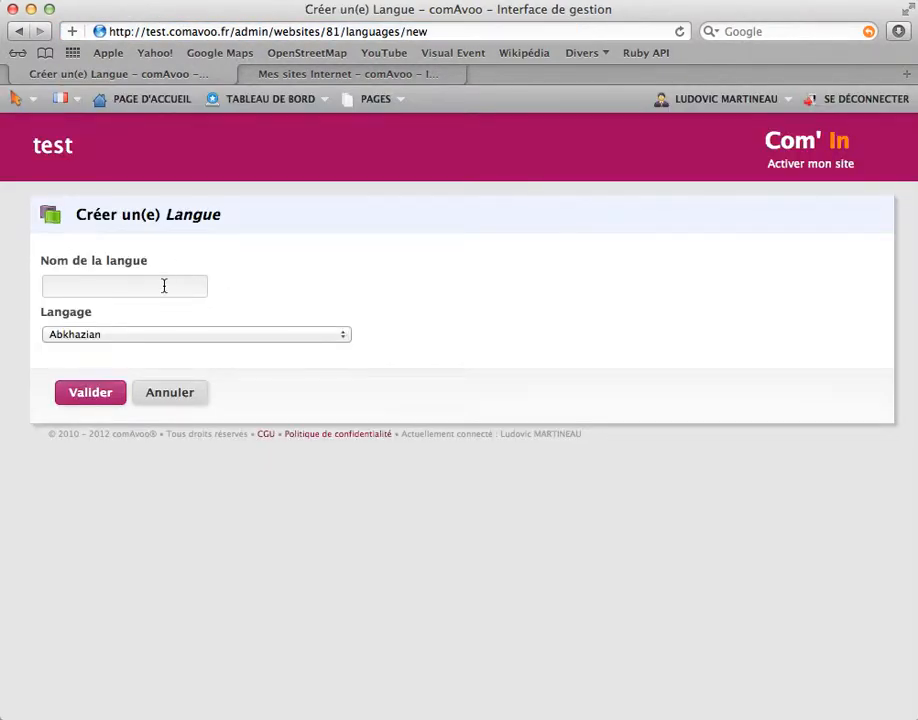
left_click(164, 286)
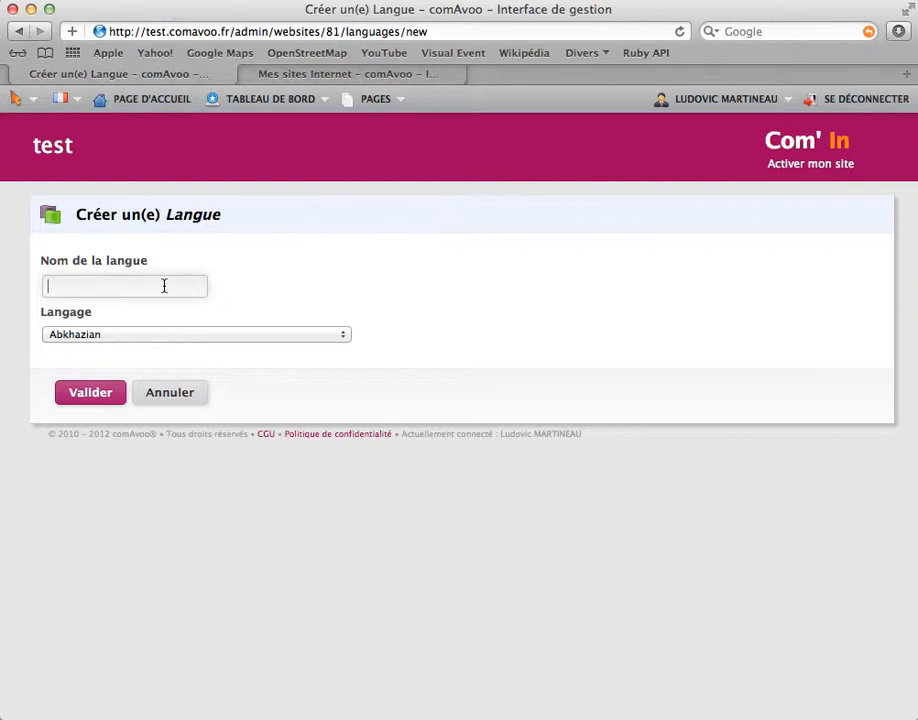
type("Anglais")
key("super+a")
type("Engl")
key("Tab")
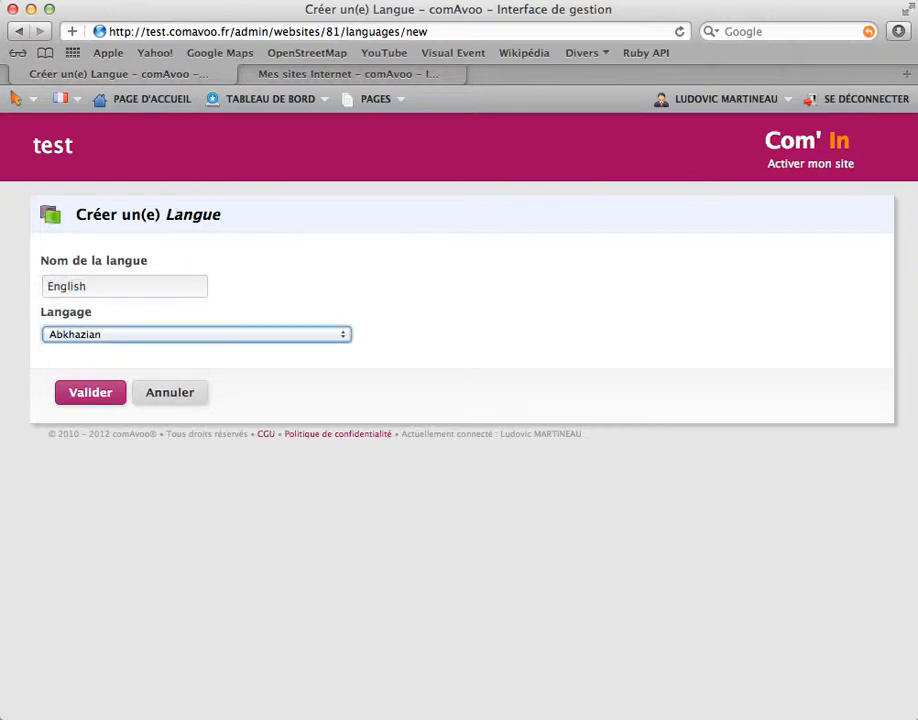
- Assign Anglais as the new language's Langage and validate the entry
left_click(183, 336)
scroll(135, 434, "down", 10)
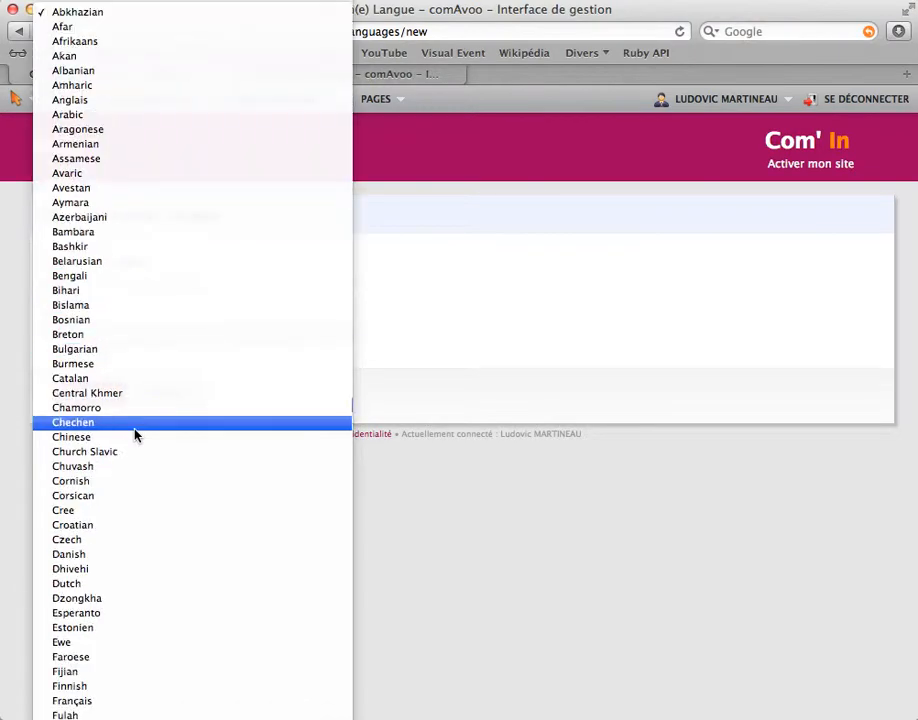
scroll(135, 434, "down", 6)
scroll(135, 434, "up", 8)
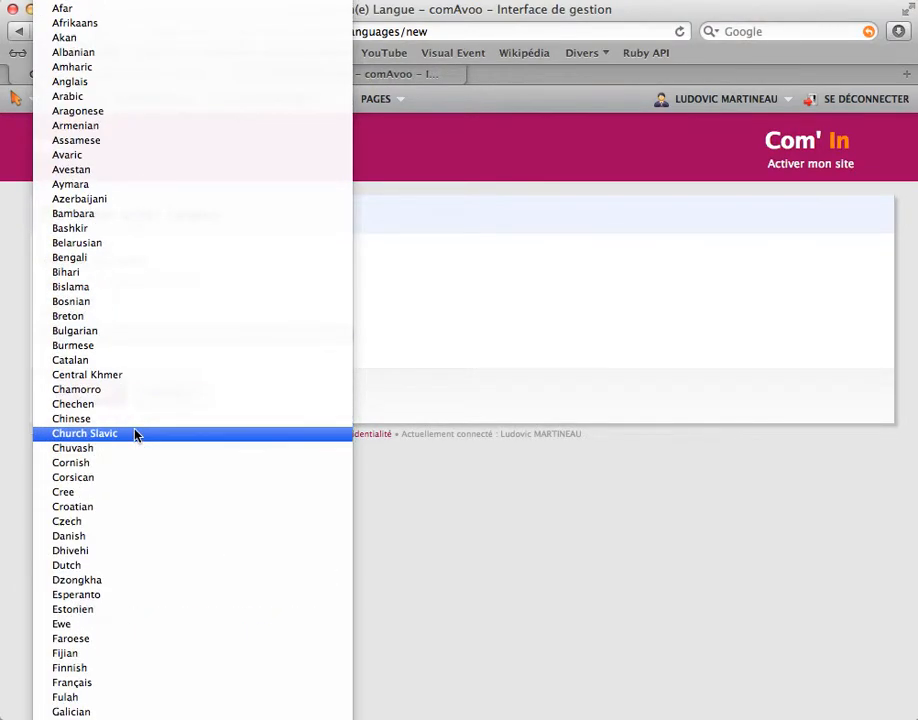
left_click(123, 82)
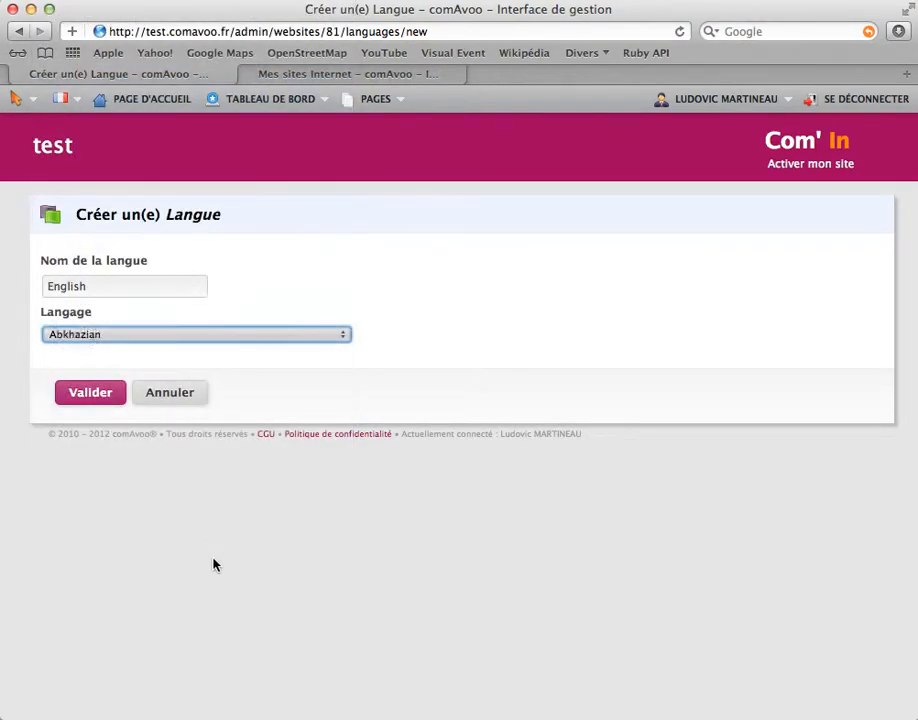
left_click(97, 393)
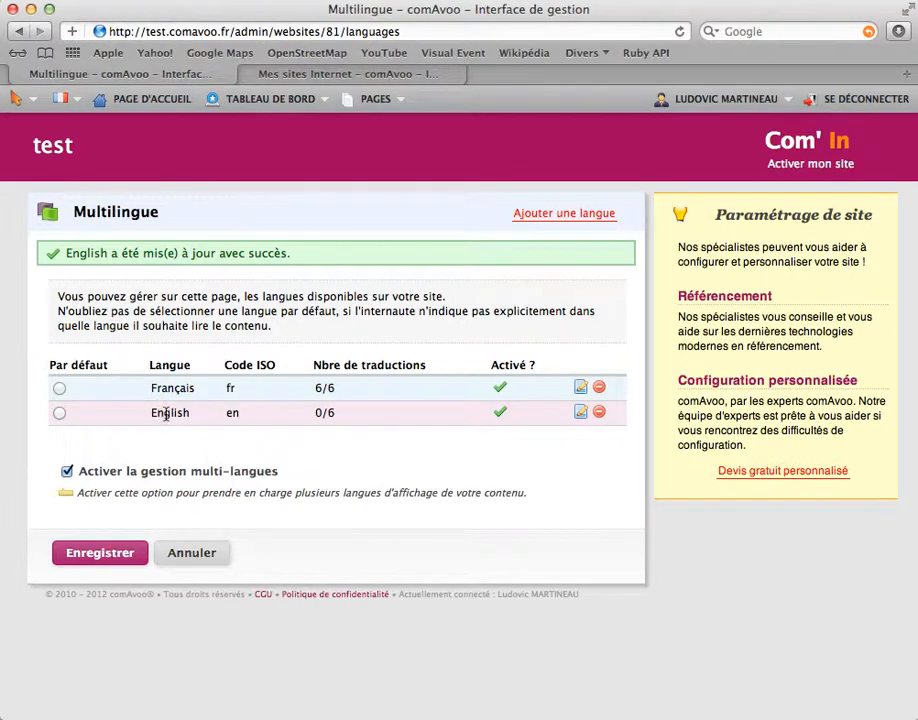
double_click(240, 414)
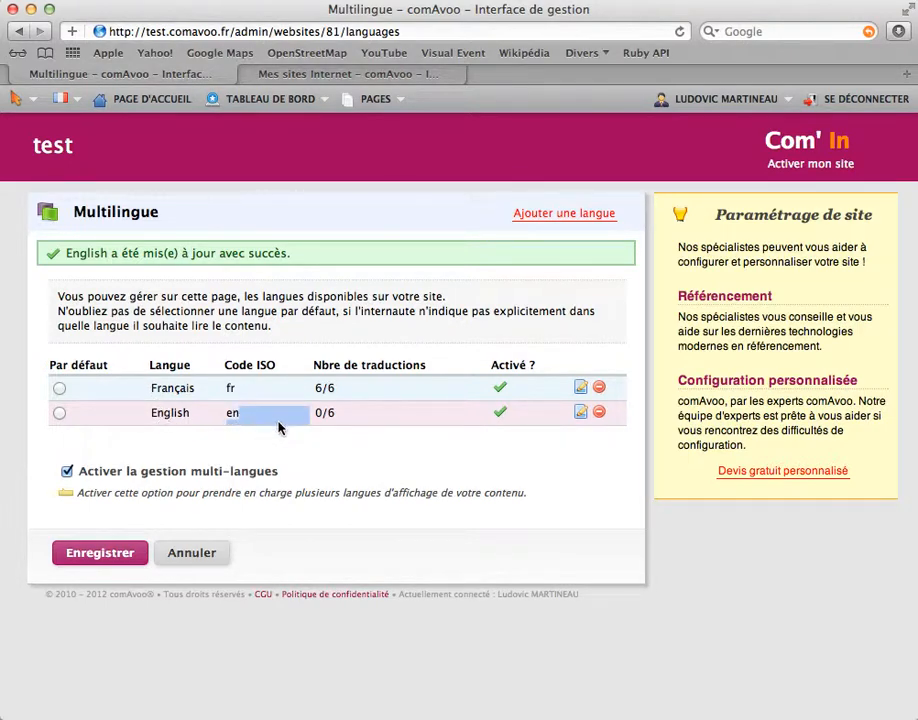
left_click(341, 411)
left_click_drag(332, 416, 305, 414)
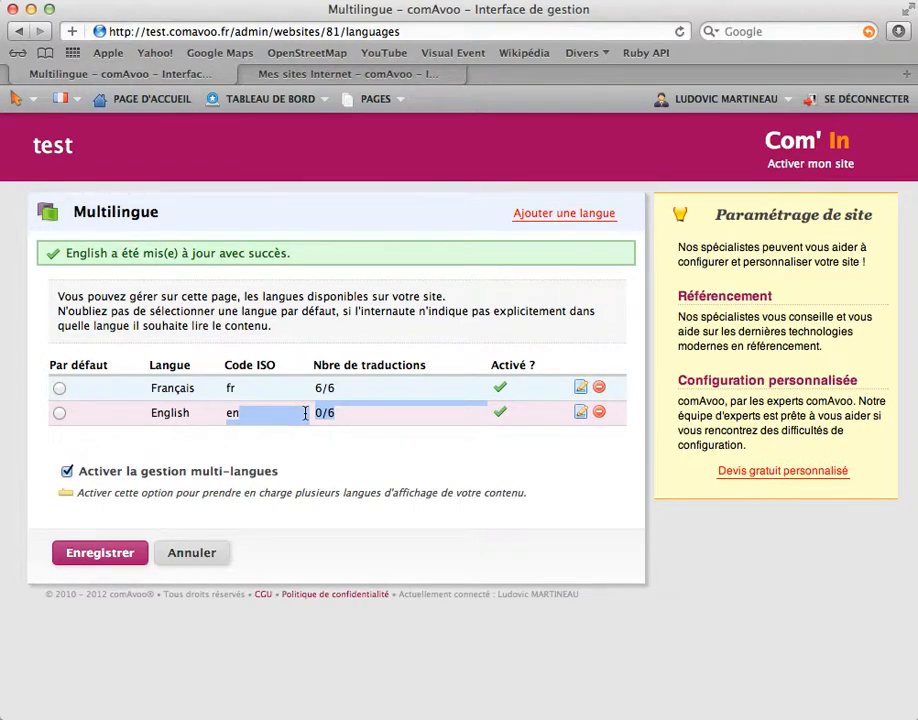
left_click_drag(305, 414, 371, 426)
left_click(370, 424)
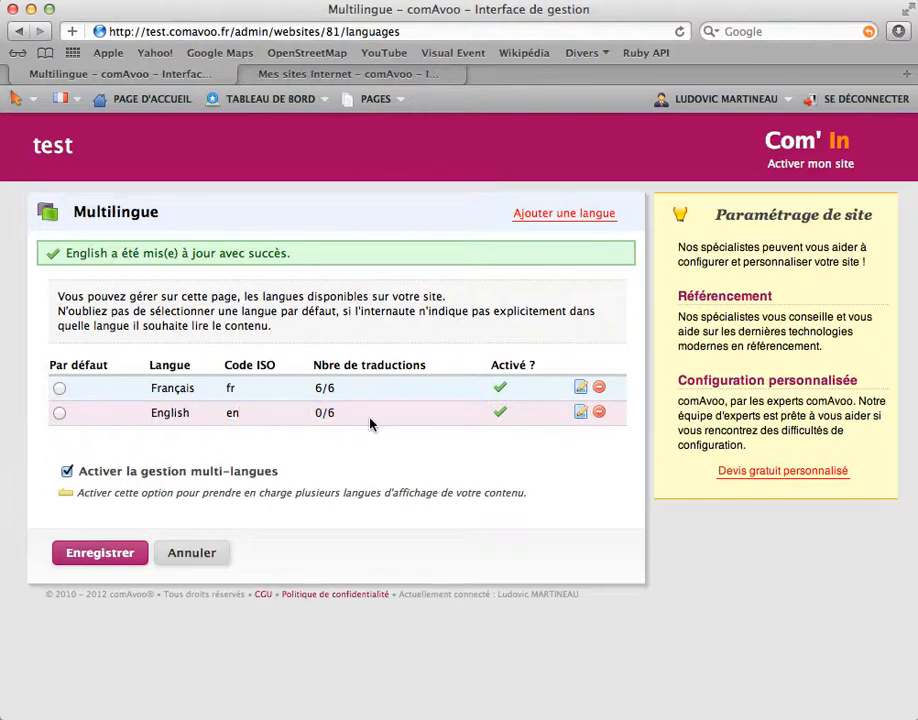
- Set Français as the site's default language and save the language settings
left_click(59, 388)
left_click(110, 556)
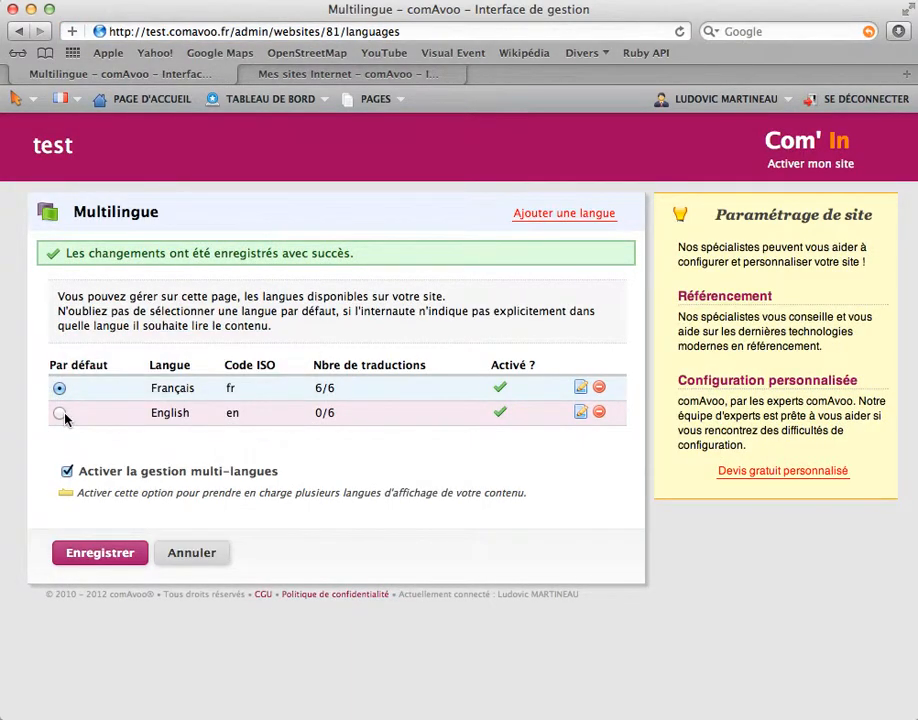
mouse_move(57, 396)
- Switch the site's working language to English and go to the home page
left_click(62, 102)
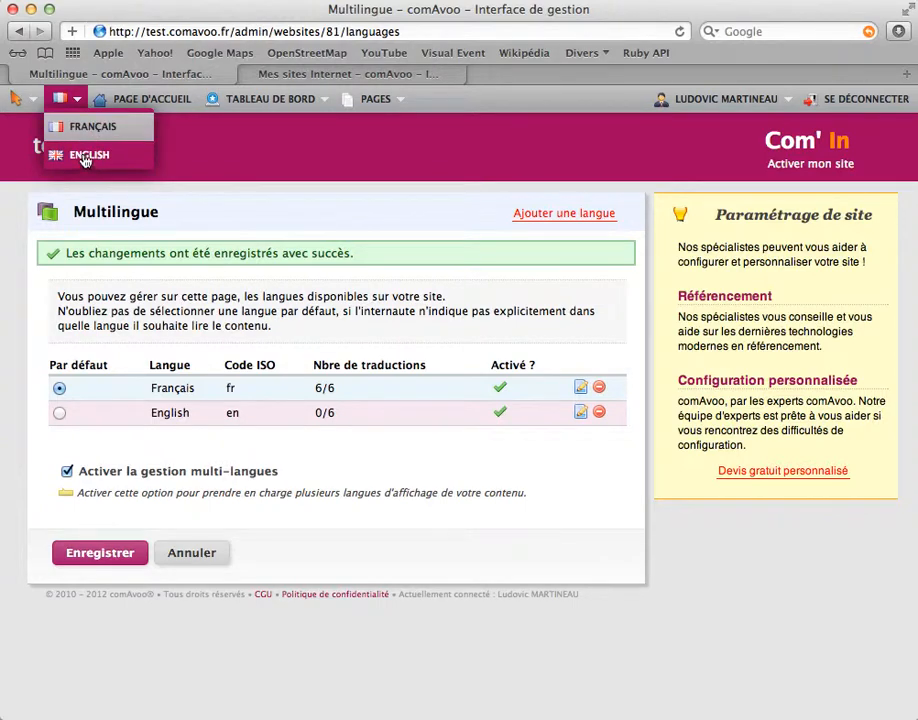
left_click(89, 157)
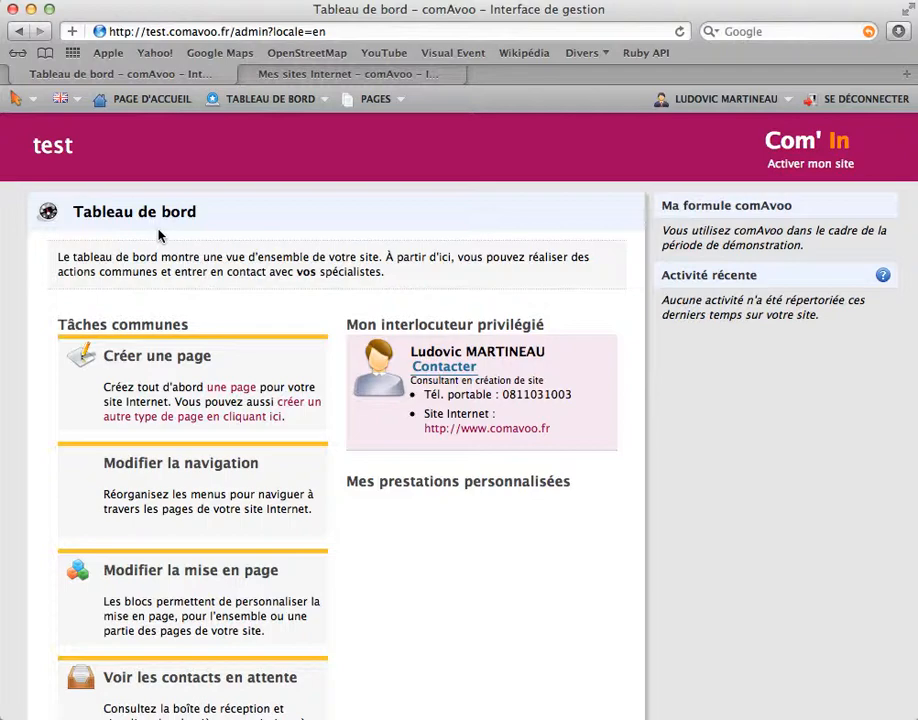
left_click(163, 100)
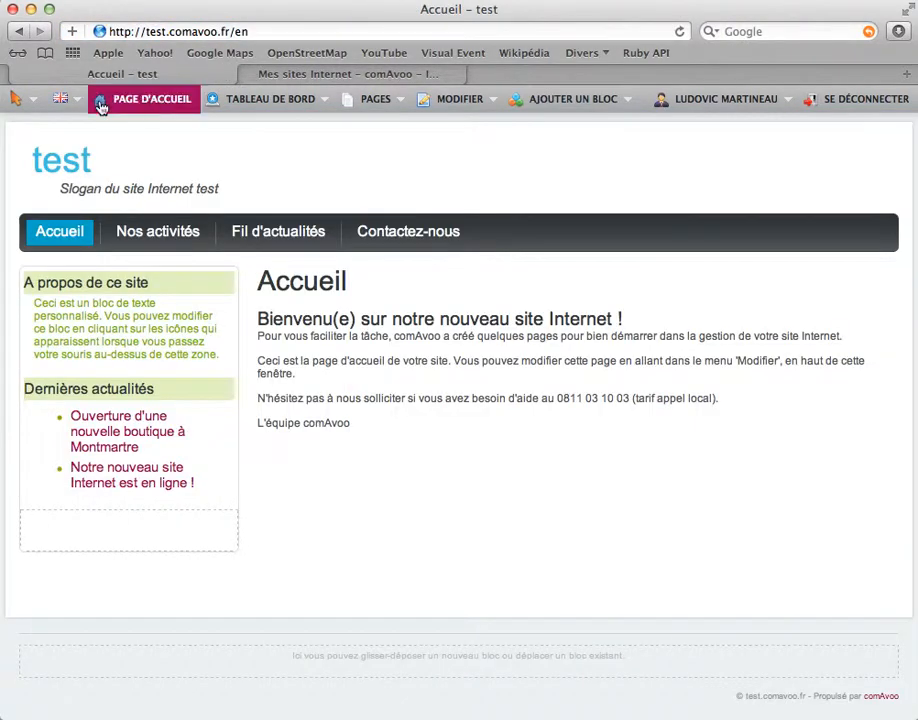
- Display the home page in French and return it to English with the language selector
mouse_move(75, 101)
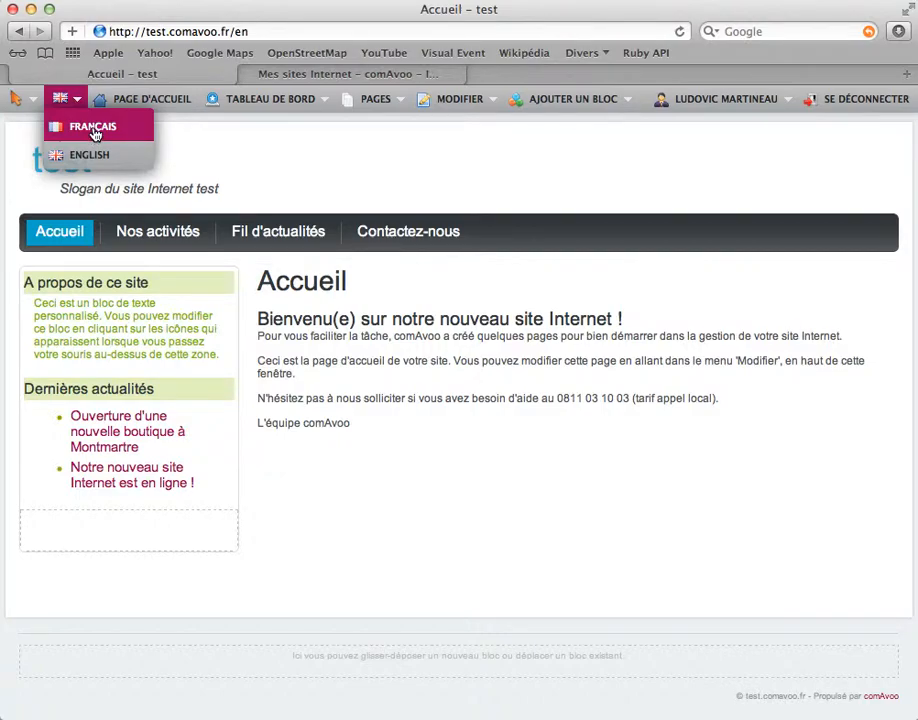
left_click(95, 134)
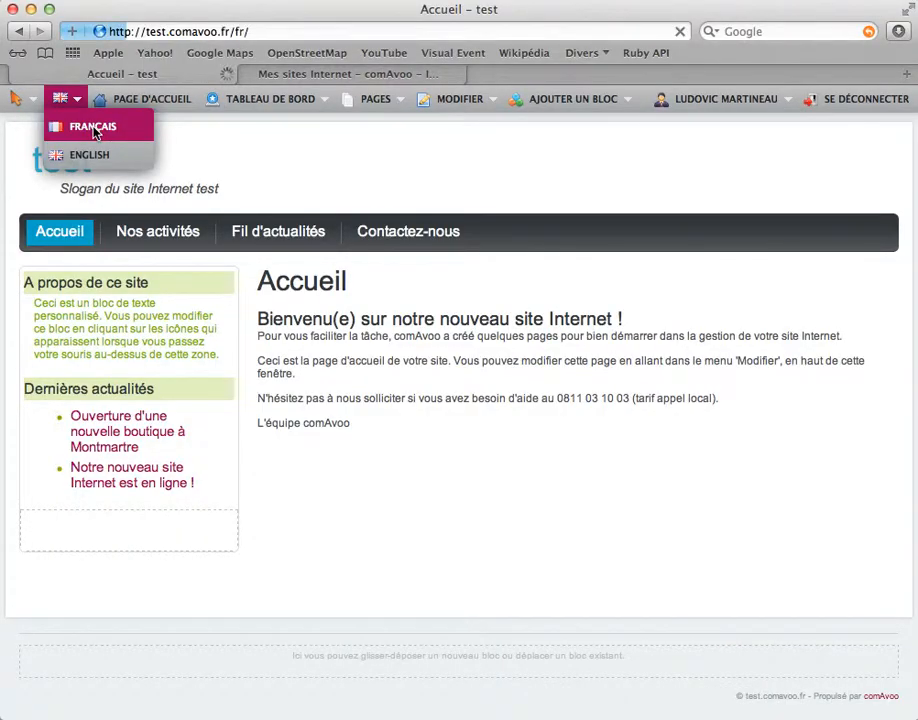
left_click(62, 98)
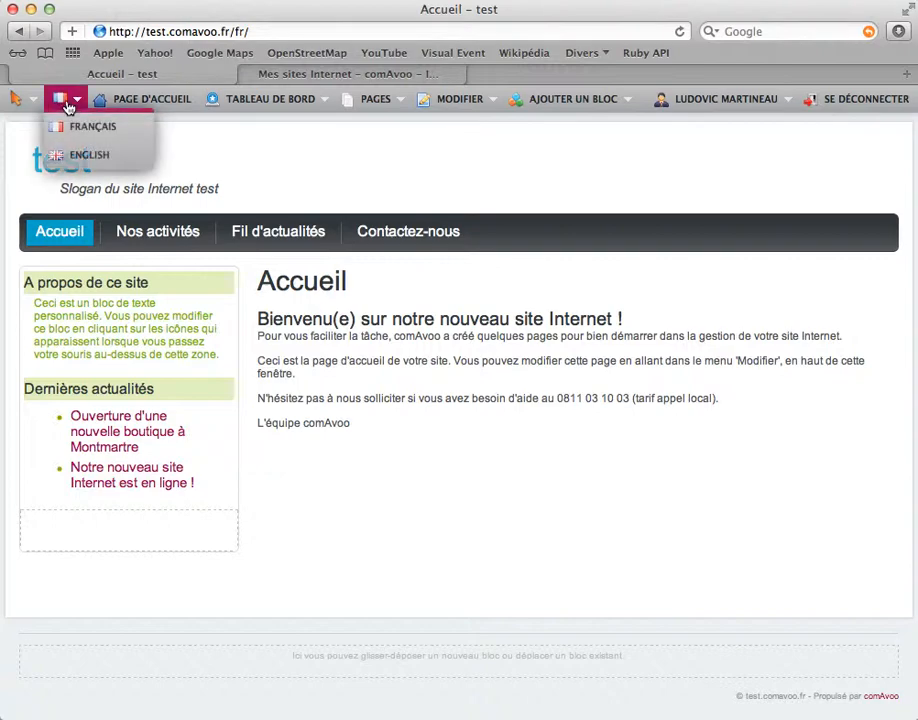
left_click(74, 155)
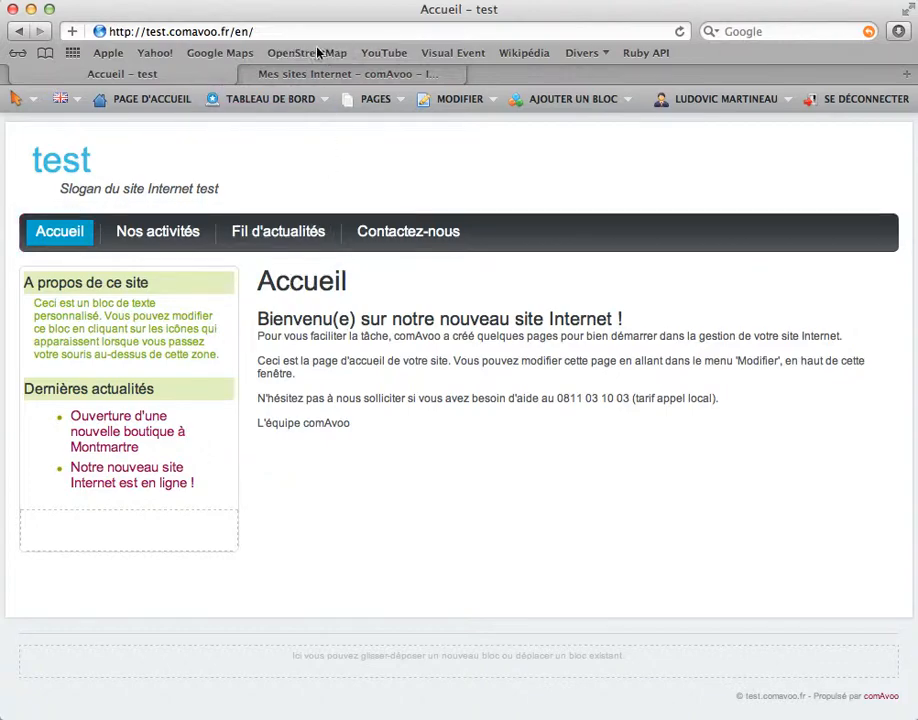
left_click(281, 31)
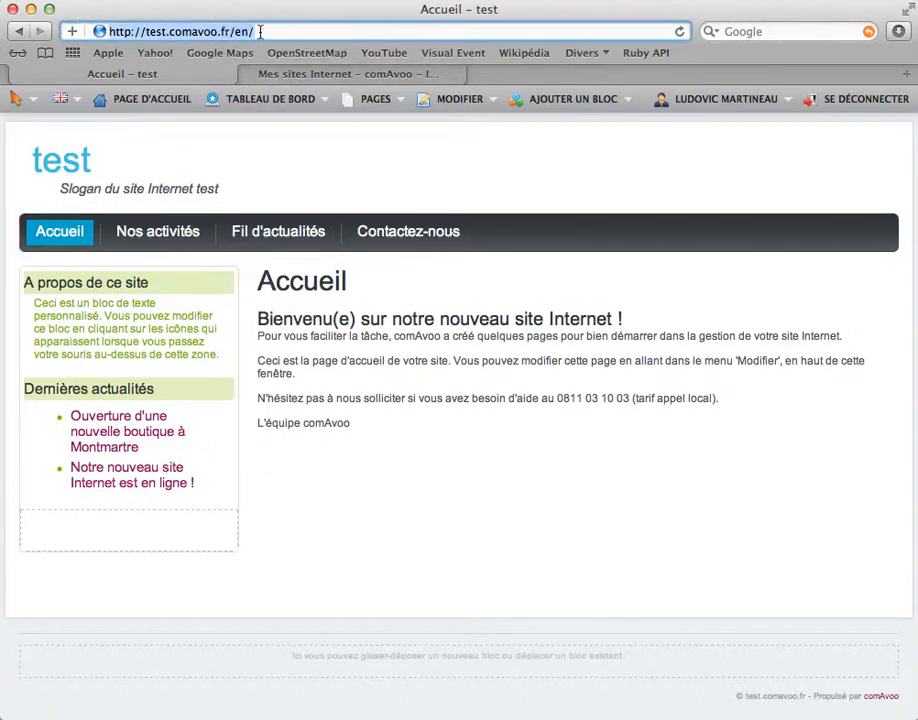
key("BackSpace")
key("BackSpace")
key("BackSpace")
key("BackSpace")
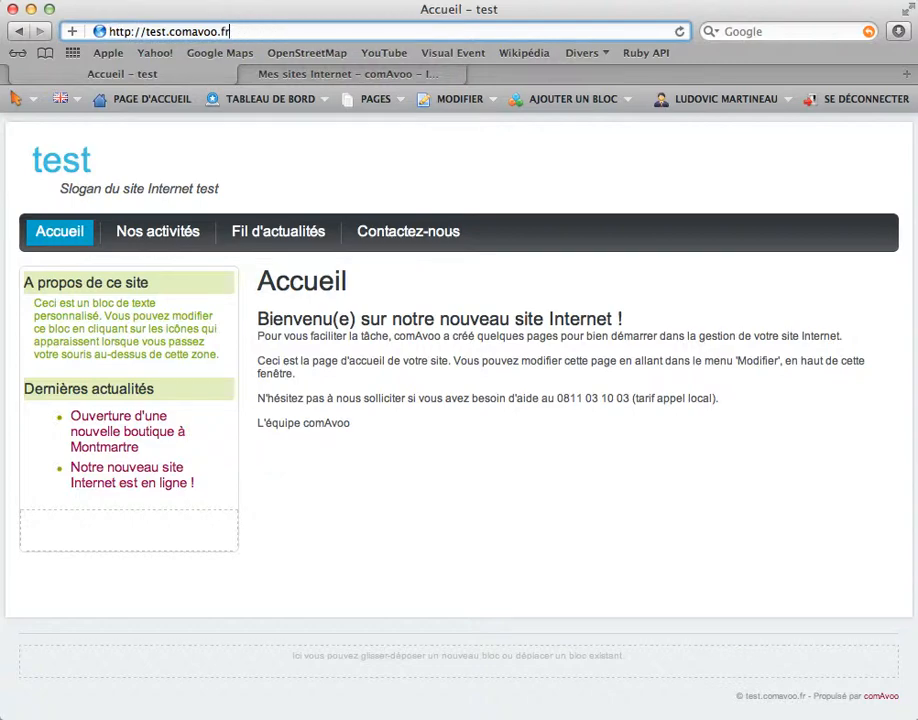
type("/fr/")
key("Return")
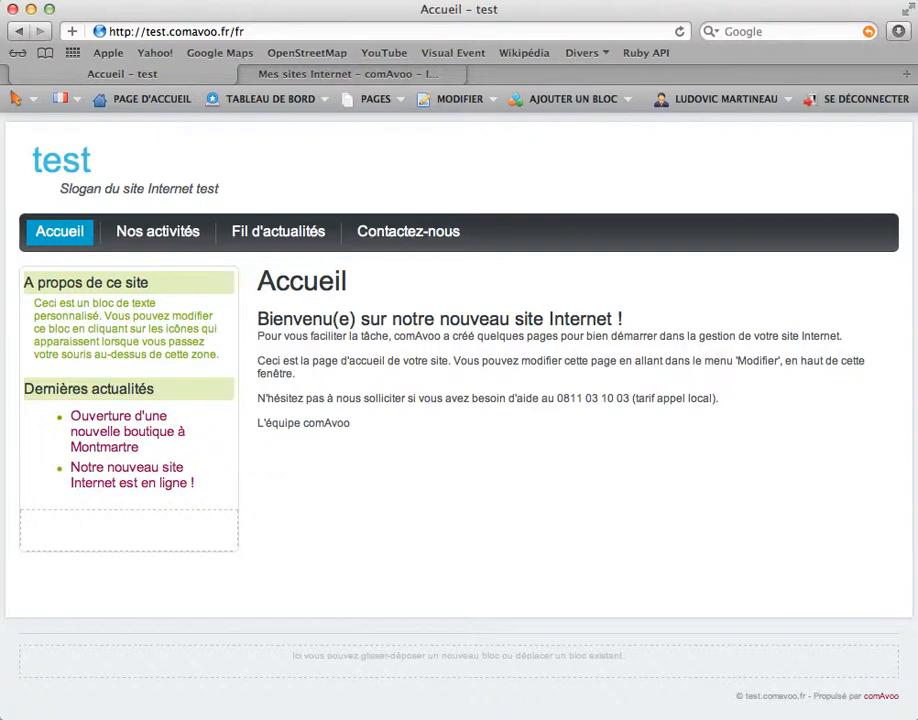
left_click_drag(250, 31, 234, 30)
key("BackSpace")
type("fr")
key("BackSpace")
key("BackSpace")
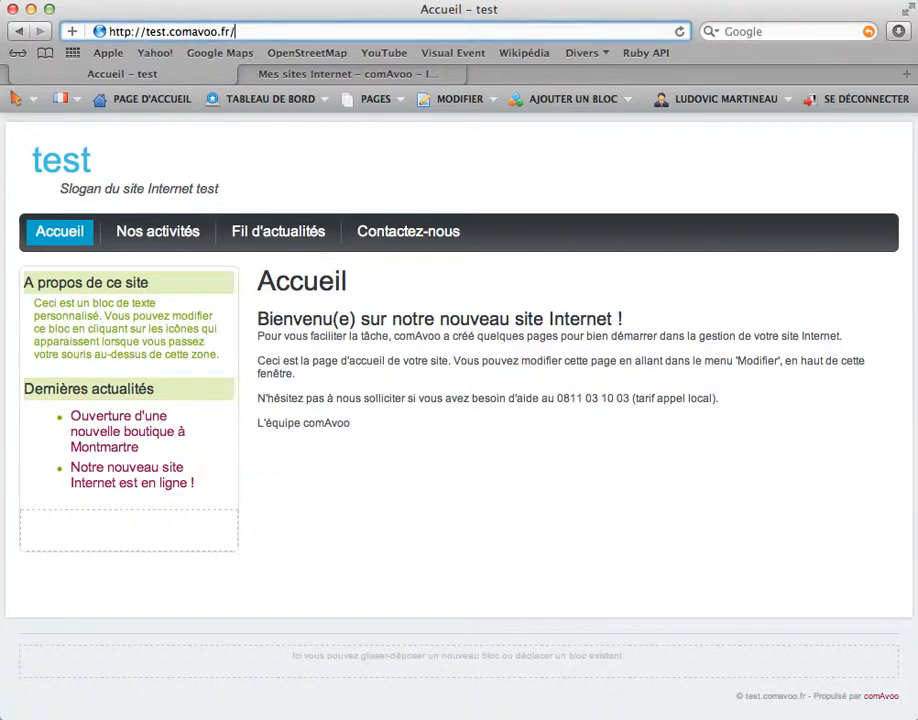
type("en/")
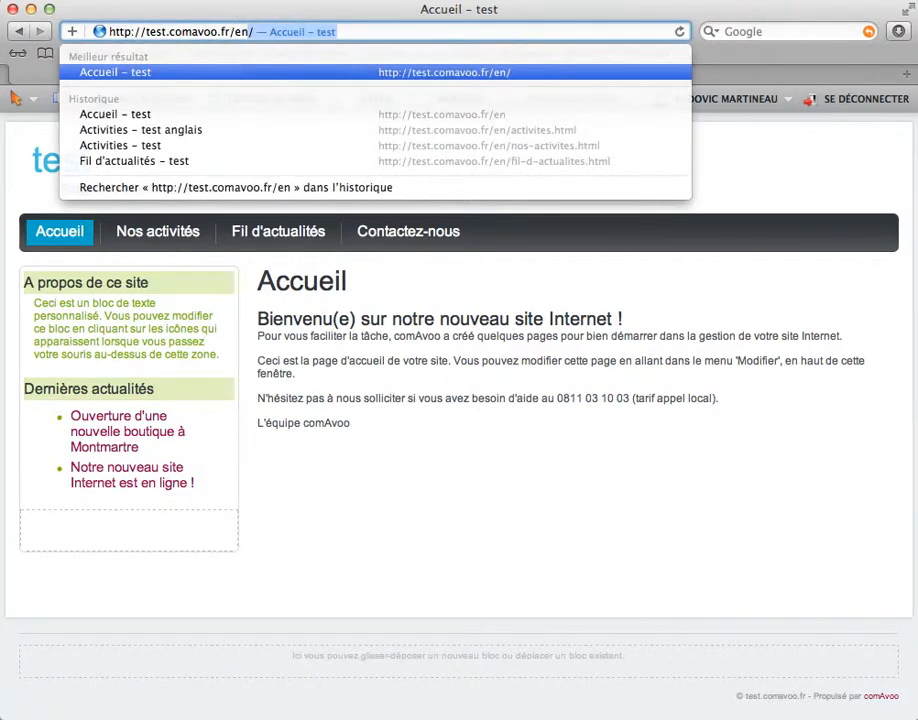
key("Return")
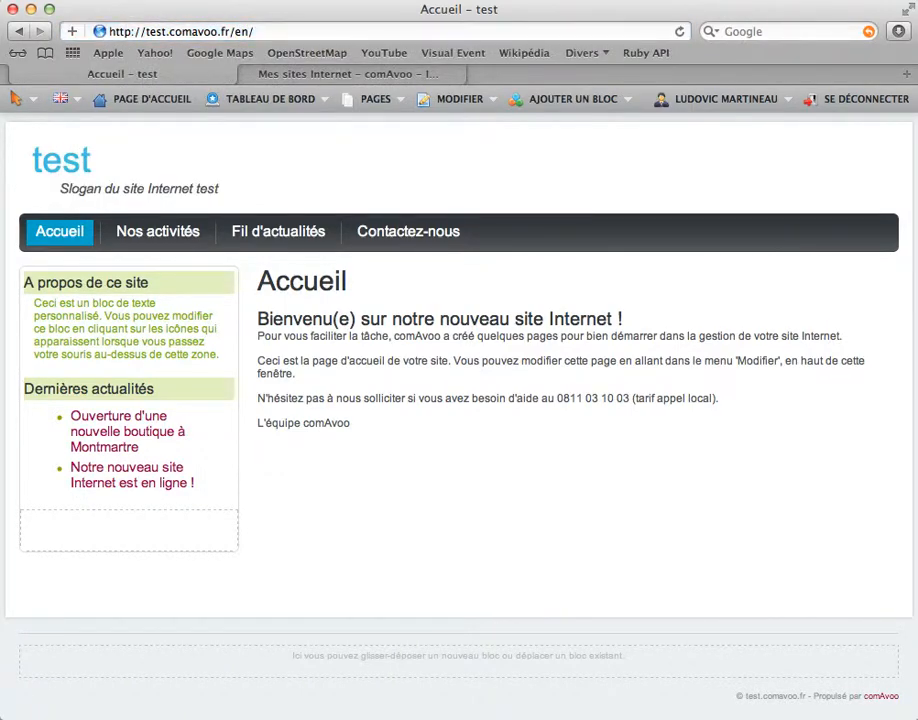
- Choose English as the language in which to work on the home page
left_click(62, 96)
left_click(75, 104)
left_click(75, 107)
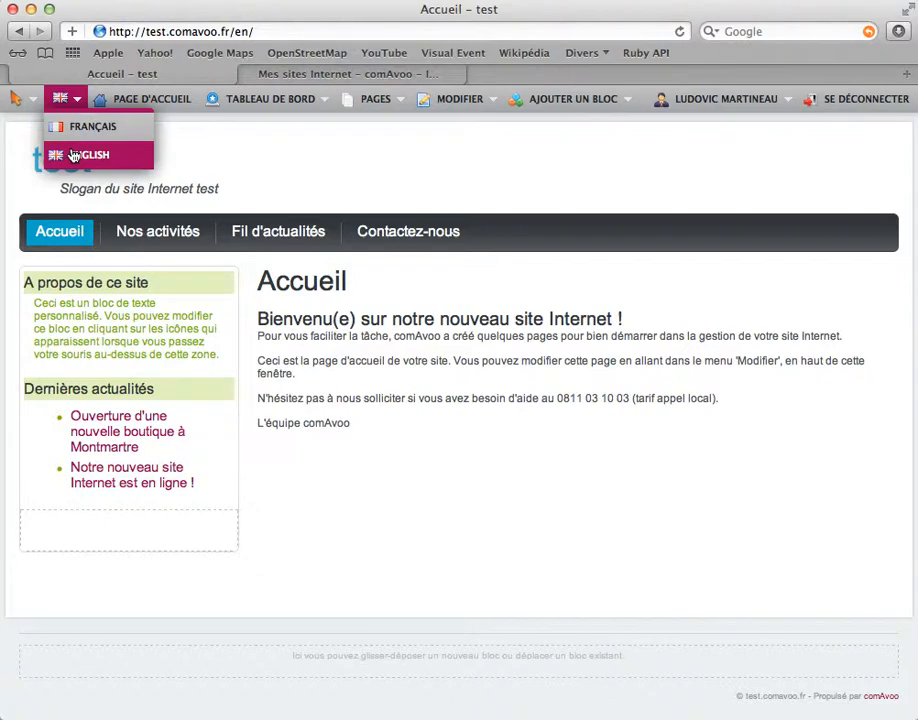
left_click(73, 156)
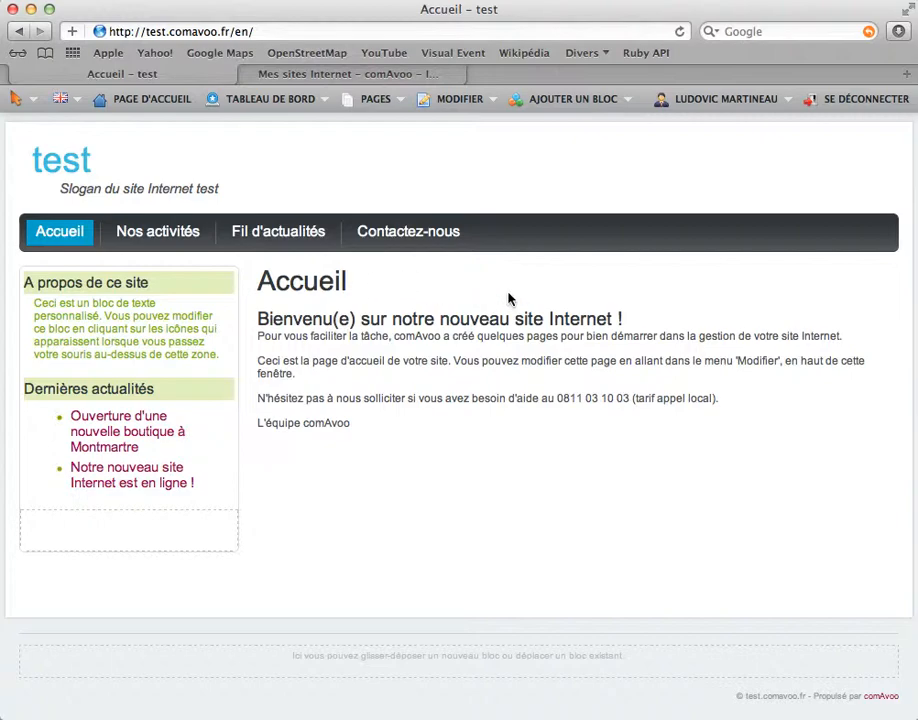
- Edit the English home page and change its title to Home
left_click(465, 99)
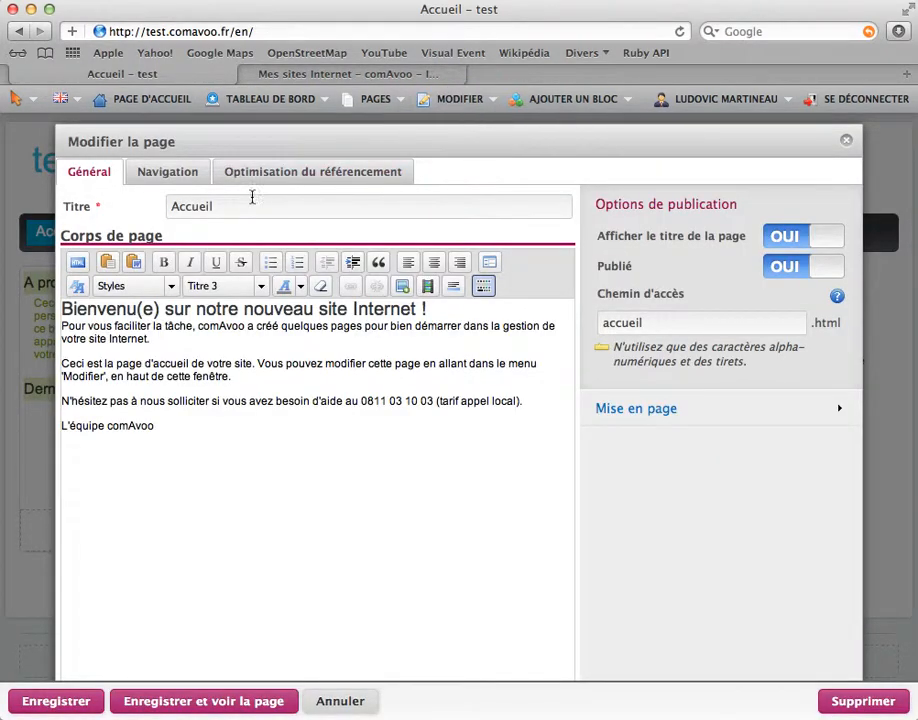
left_click(223, 207)
left_click_drag(242, 207, 42, 183)
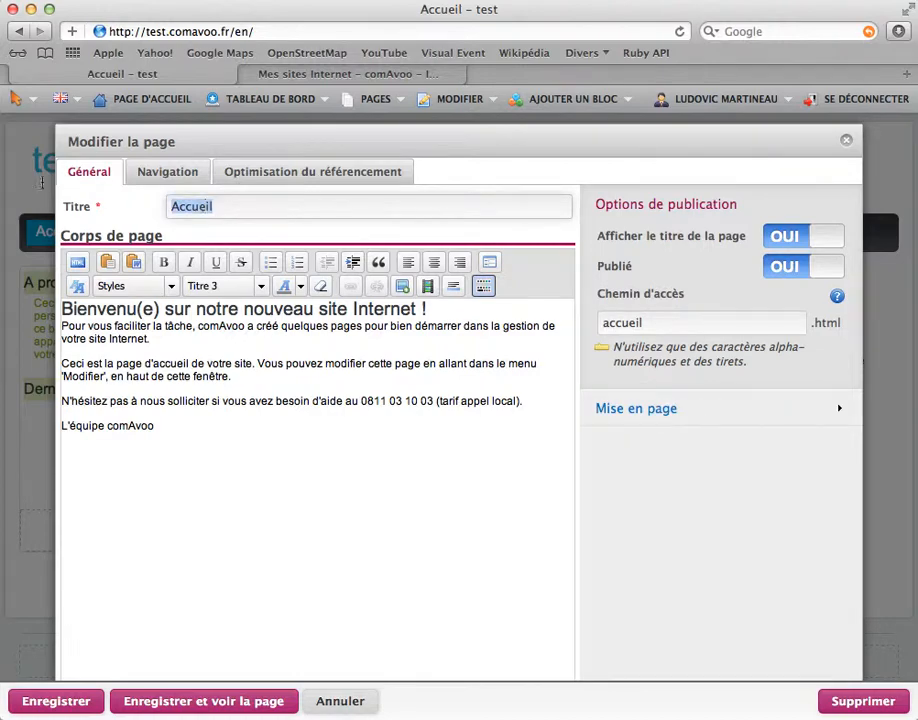
type("Home")
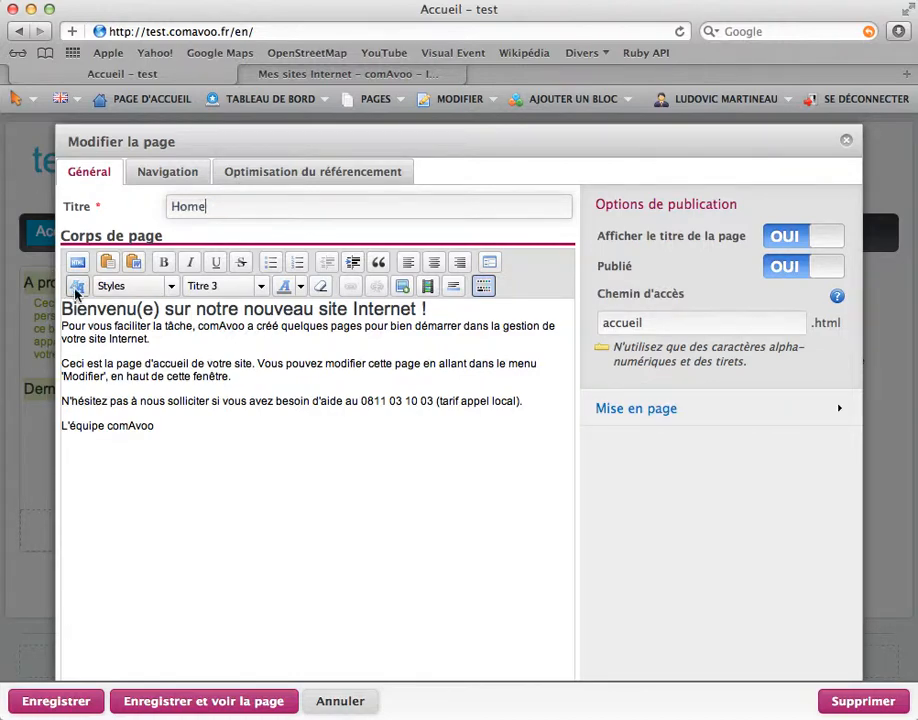
- Replace the English home page's entire body text with "Welcome to my website !", then save and view the page
left_click(133, 376)
key("super+a")
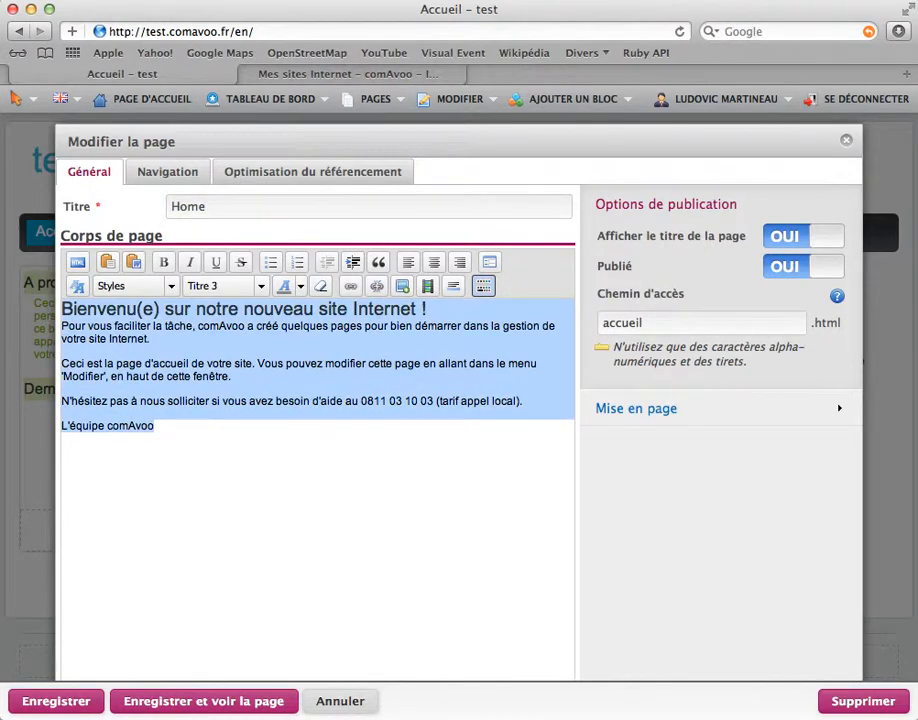
type("Welcome ")
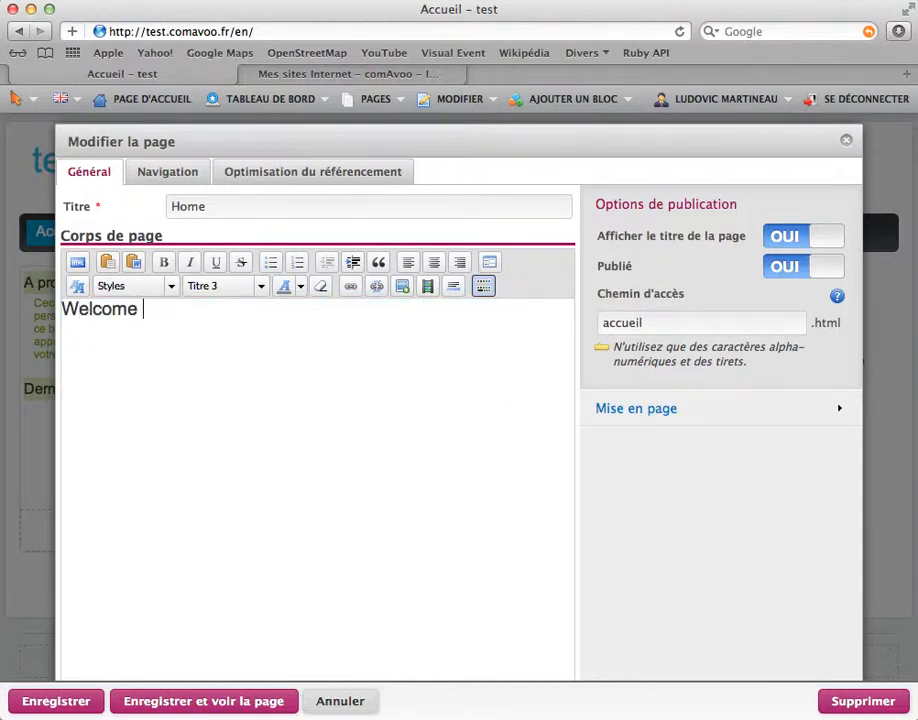
type("to my websit")
type("e !")
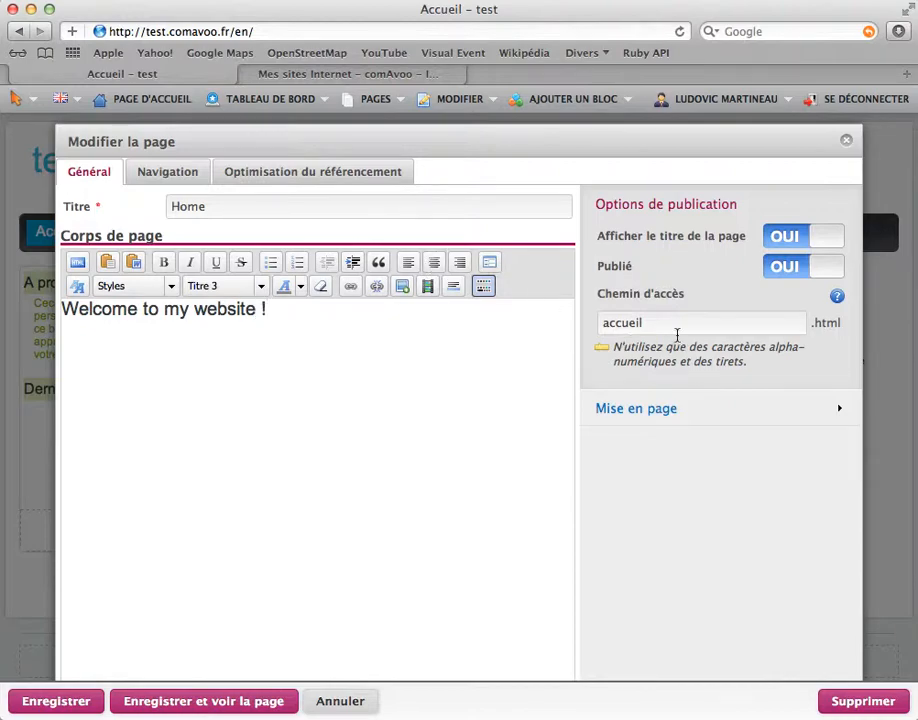
left_click(283, 701)
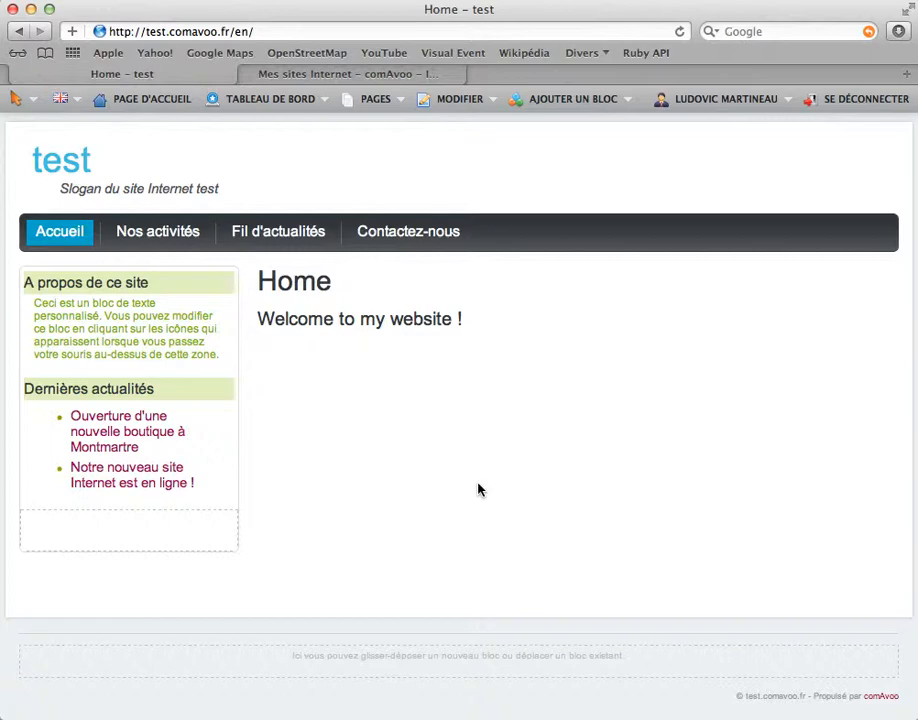
- Check the home page's title and body text in English, in French, and in English again
double_click(302, 282)
left_click_drag(285, 318, 430, 326)
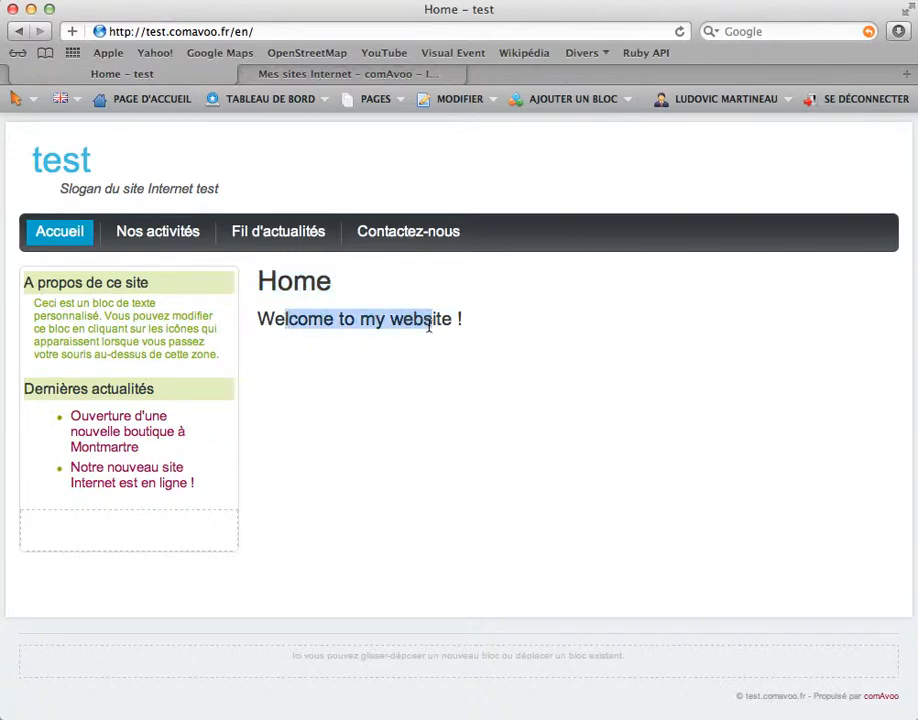
left_click(430, 326)
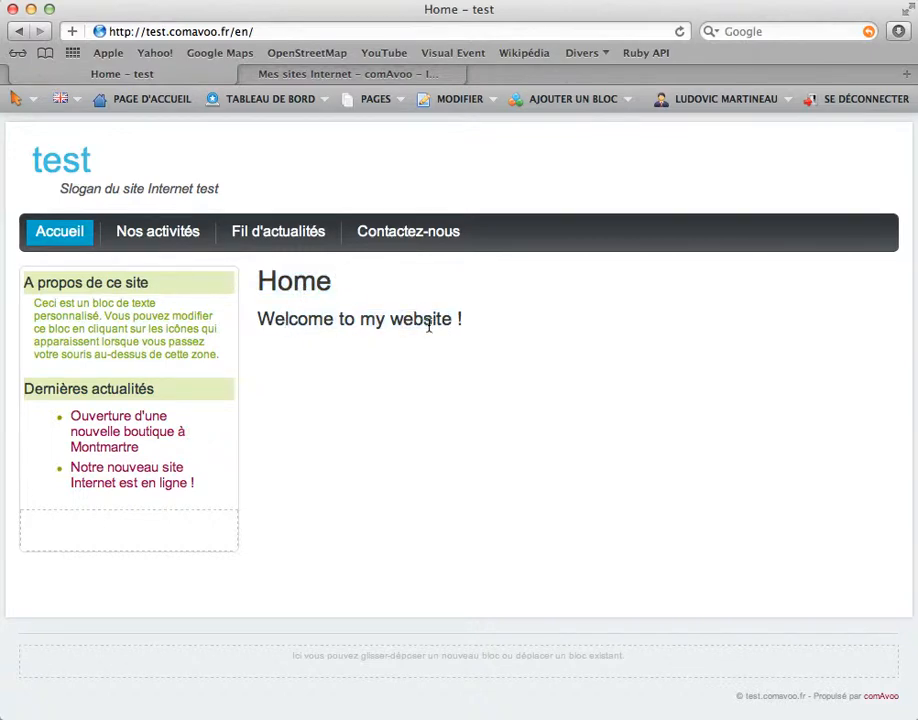
mouse_move(66, 100)
left_click(70, 126)
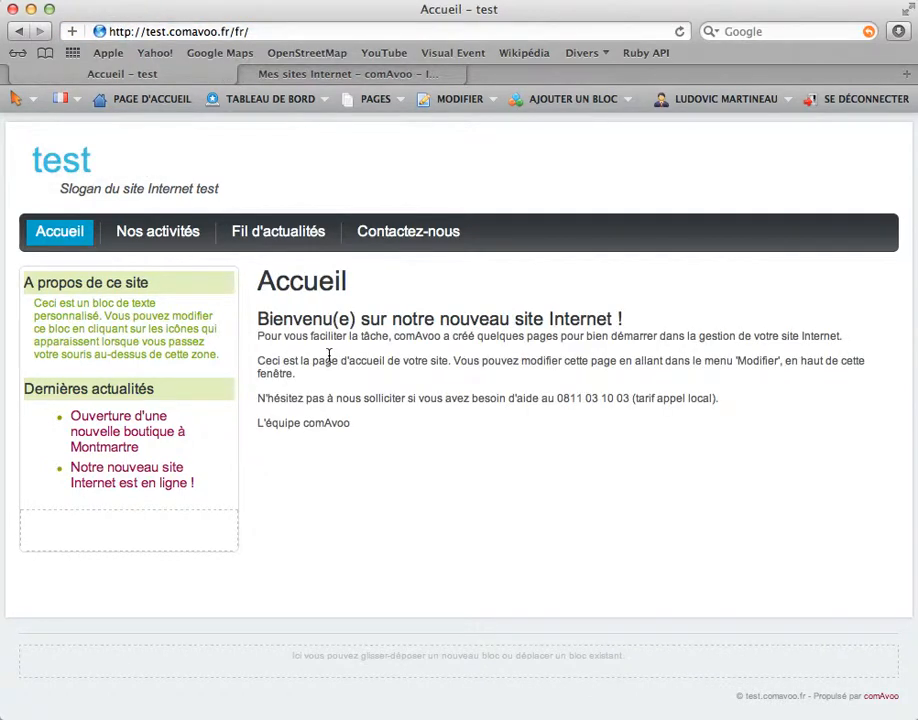
mouse_move(66, 99)
left_click(78, 154)
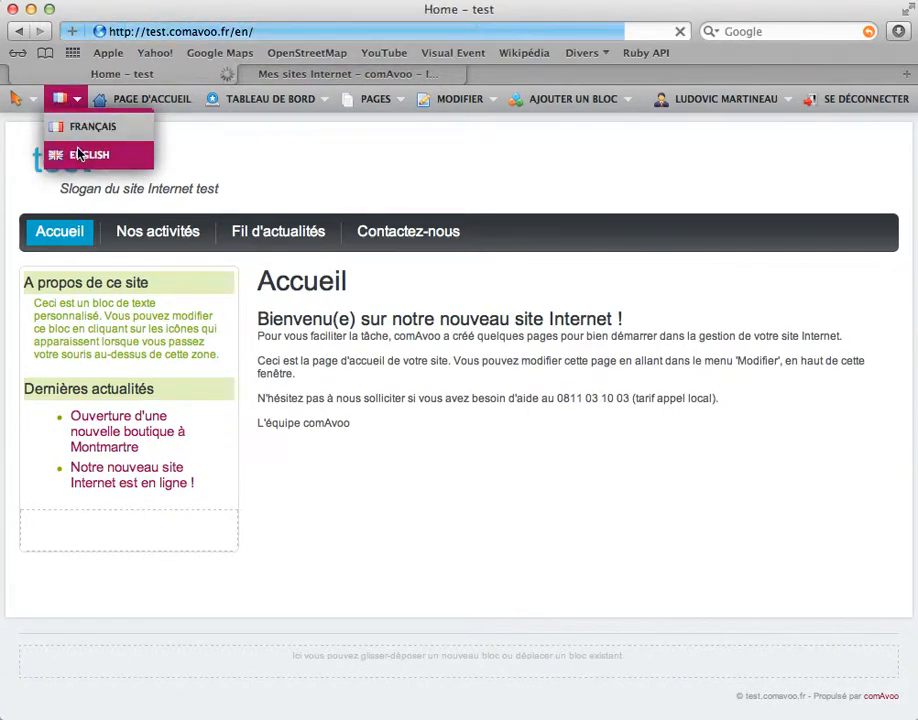
left_click_drag(290, 320, 400, 318)
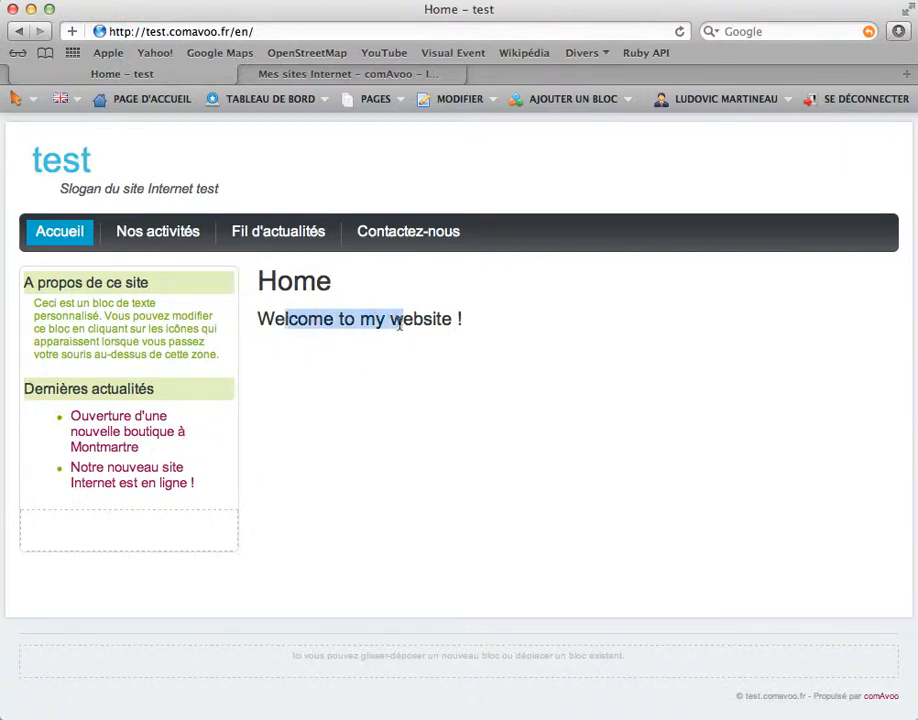
left_click(437, 332)
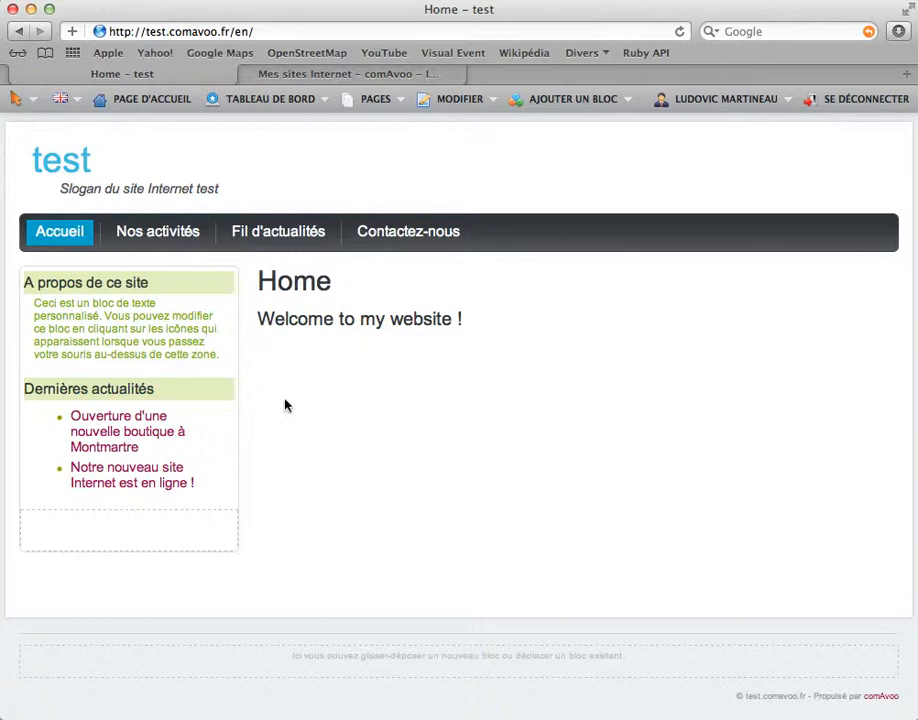
- Edit the "A propos de ce site" block in English and change its title to "About us"
mouse_move(225, 303)
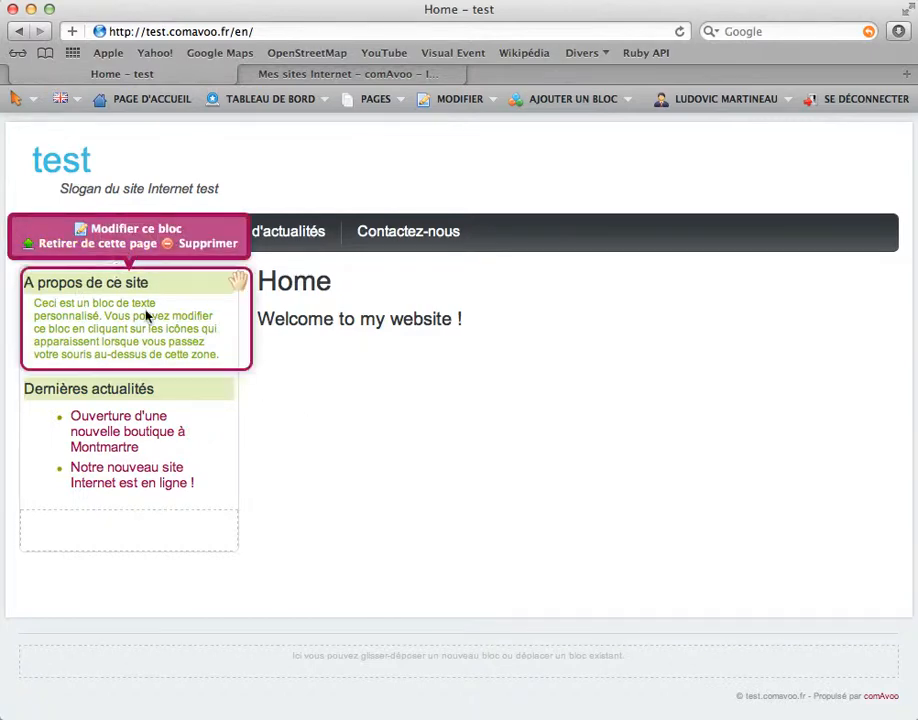
left_click(113, 237)
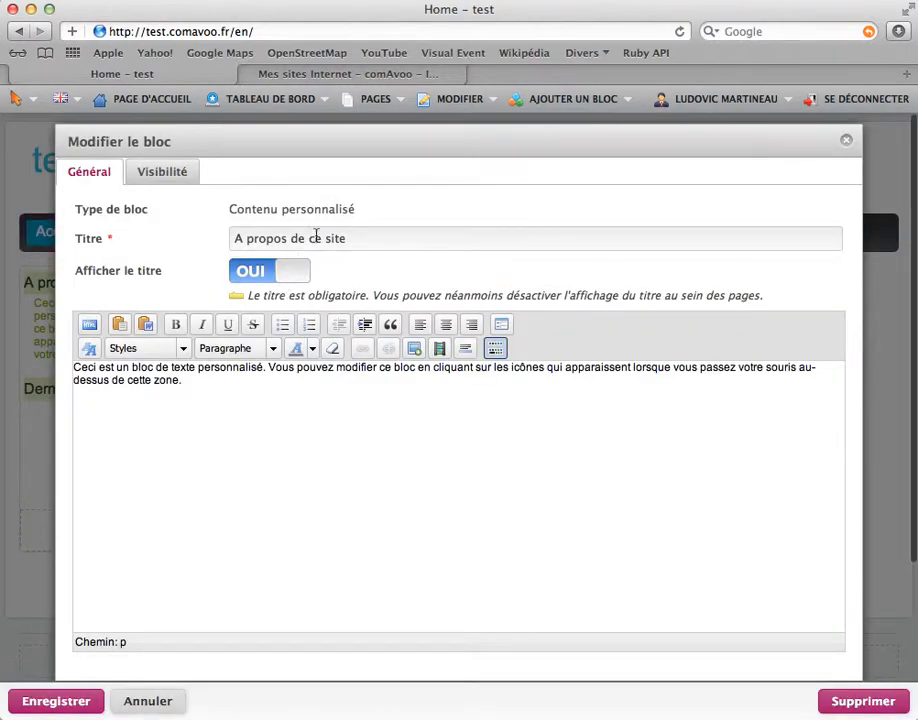
left_click_drag(352, 238, 226, 229)
type("About")
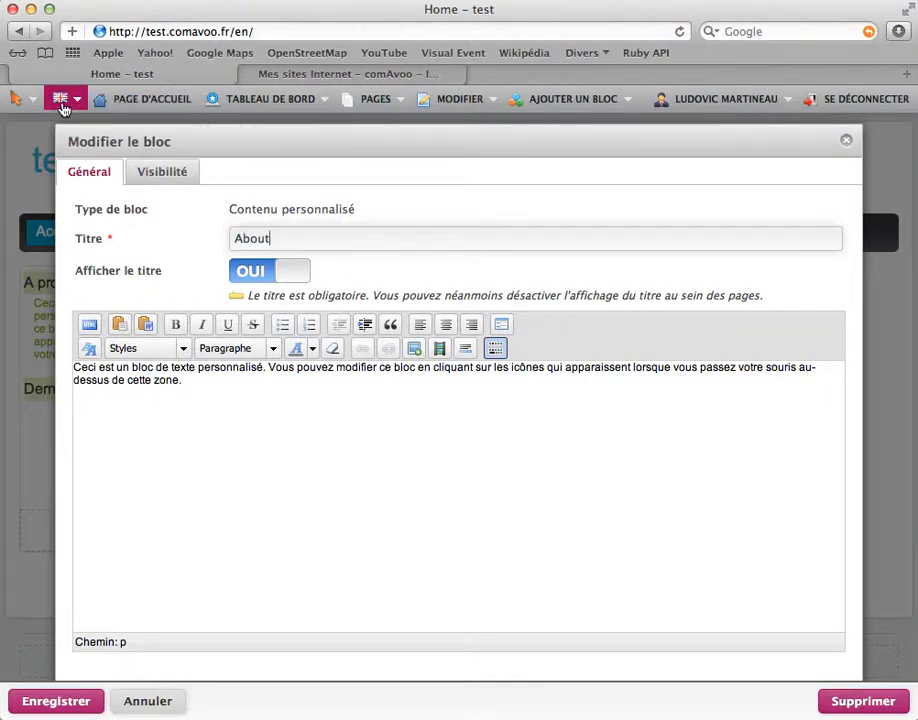
mouse_move(62, 99)
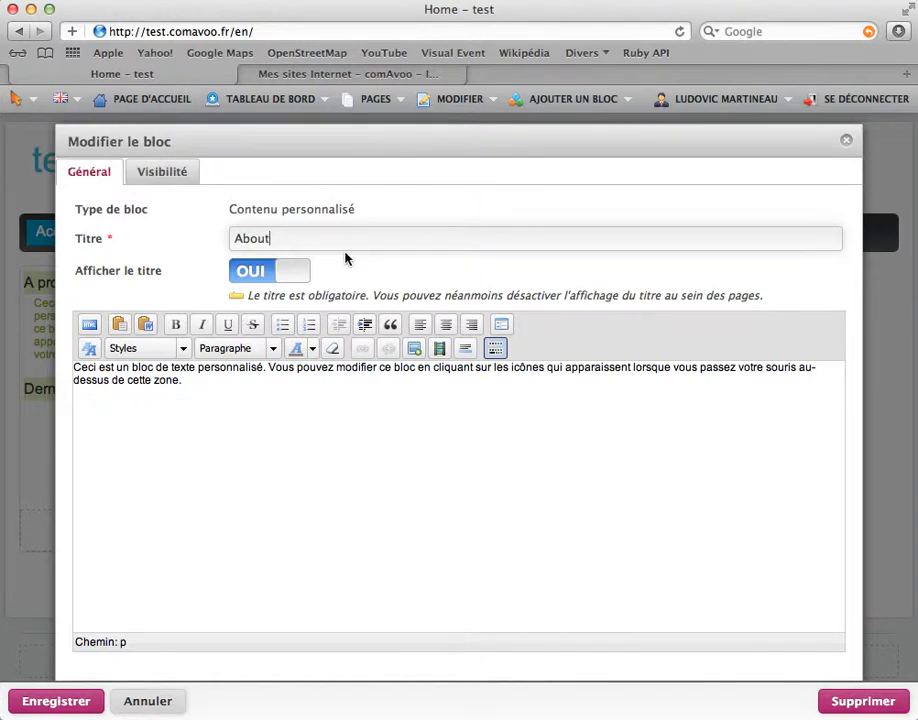
type("us")
- Replace the block's content with "in english please" and save the block
left_click(309, 420)
triple_click(248, 395)
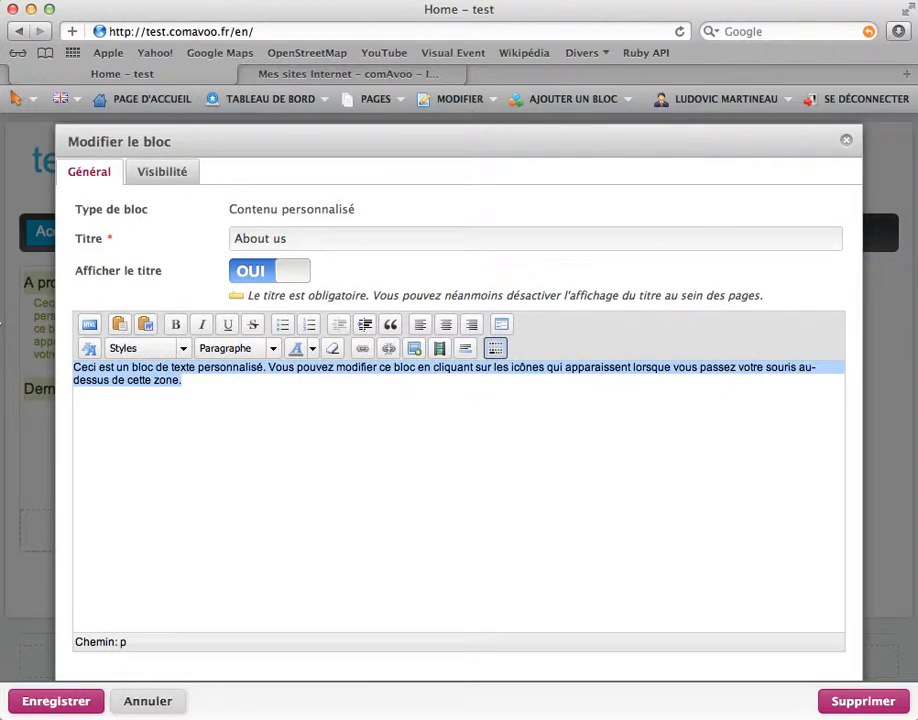
key("BackSpace")
type("in ")
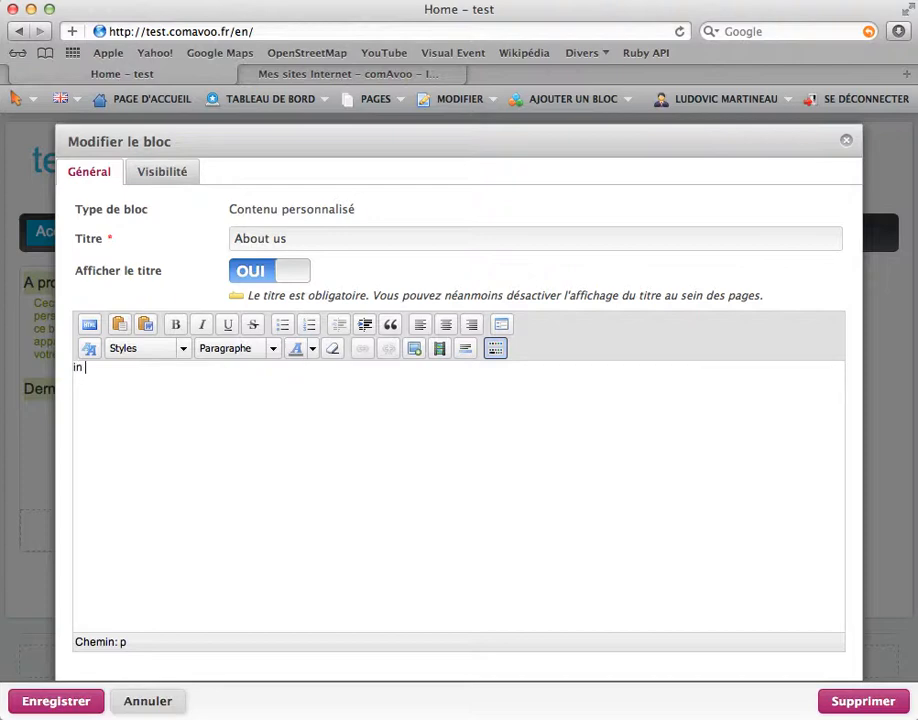
type("english please")
left_click(70, 705)
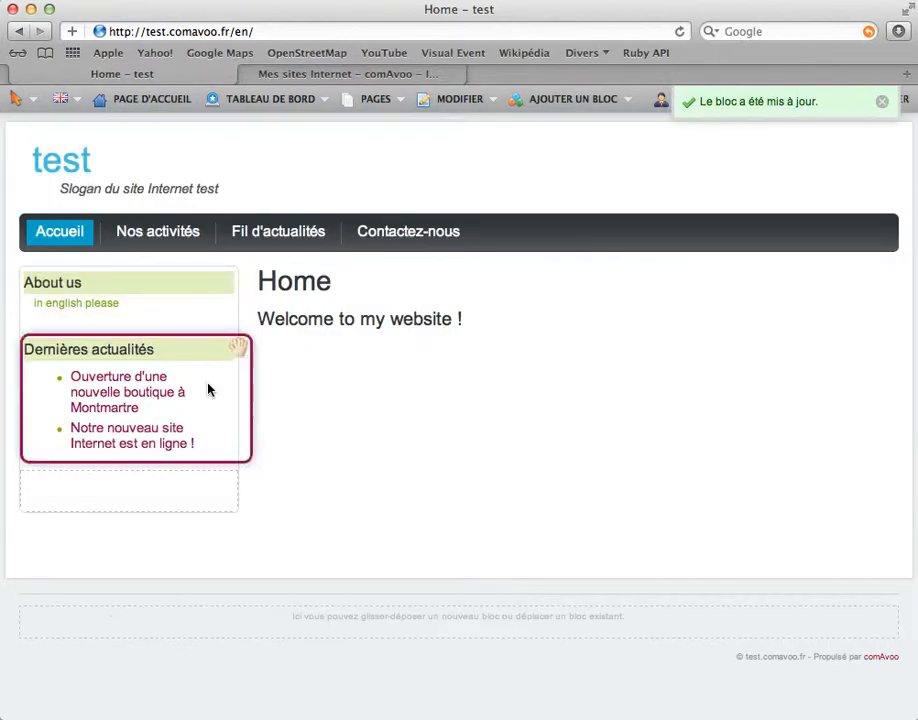
- Switch the site to French and back to English to compare the sidebar's custom text block
left_click(81, 106)
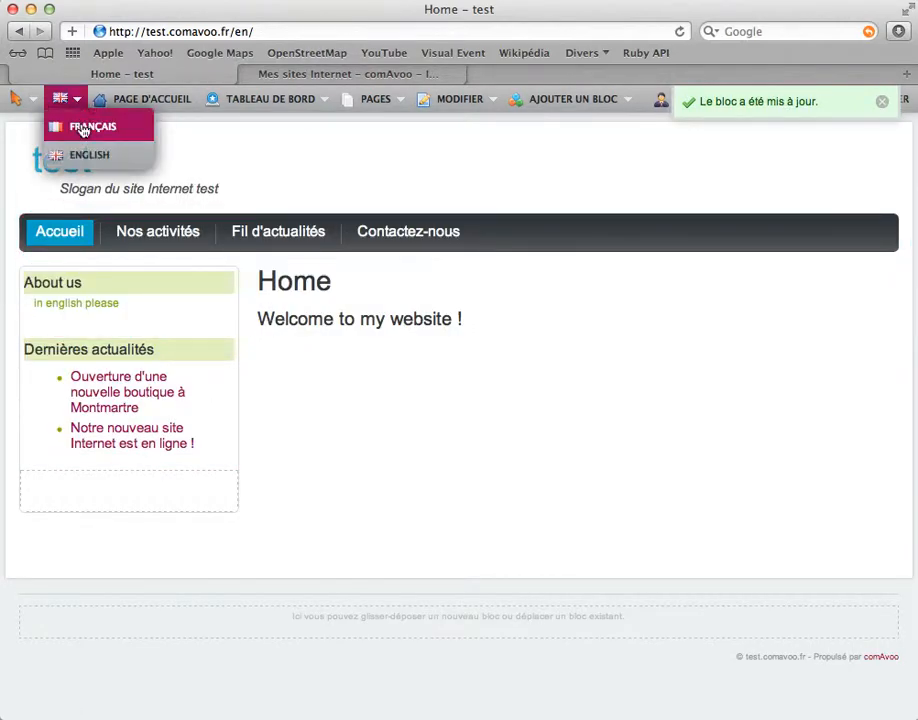
left_click(83, 127)
left_click(83, 106)
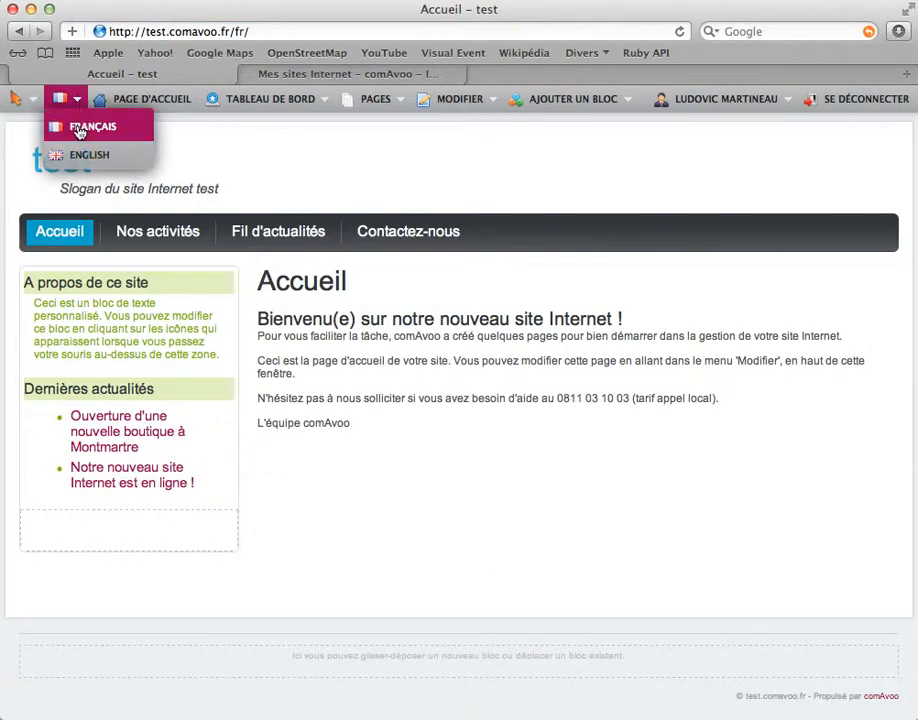
left_click(72, 157)
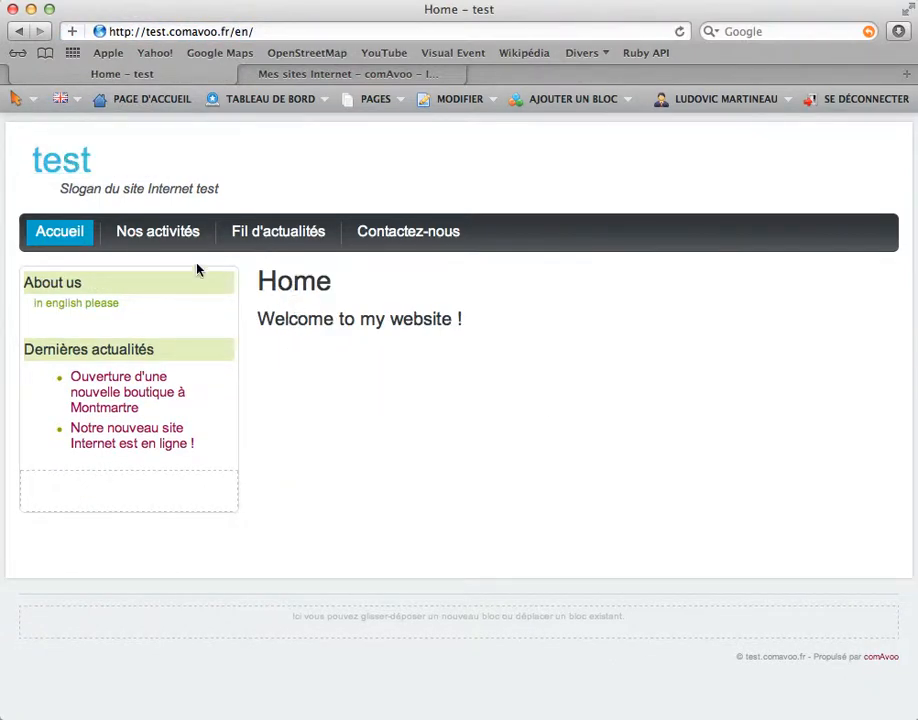
- Open the main navigation menu for editing and change the Accueil link's title to Home
mouse_move(103, 355)
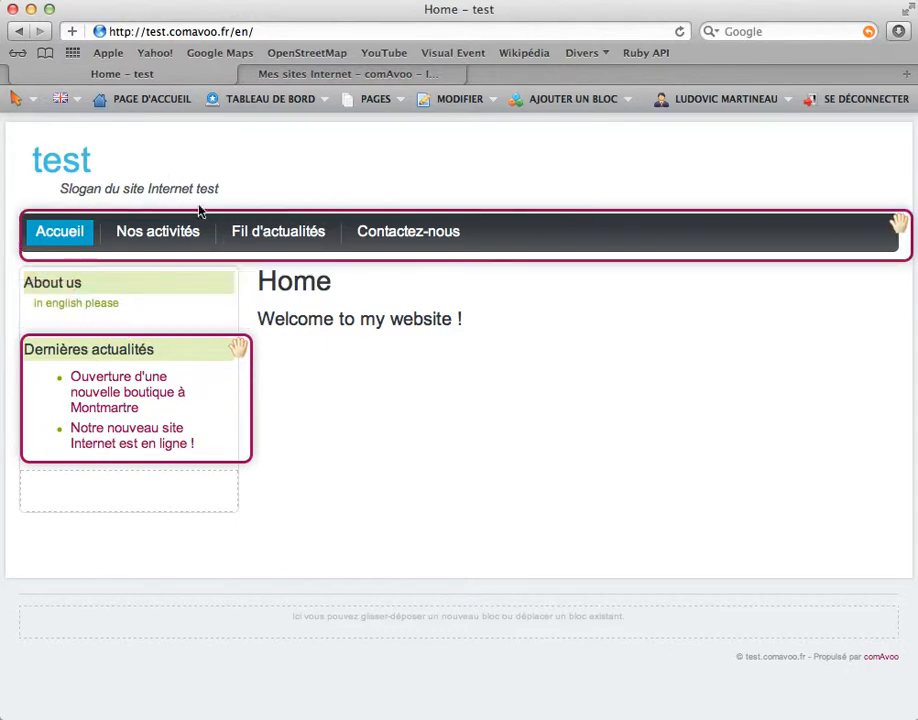
mouse_move(373, 229)
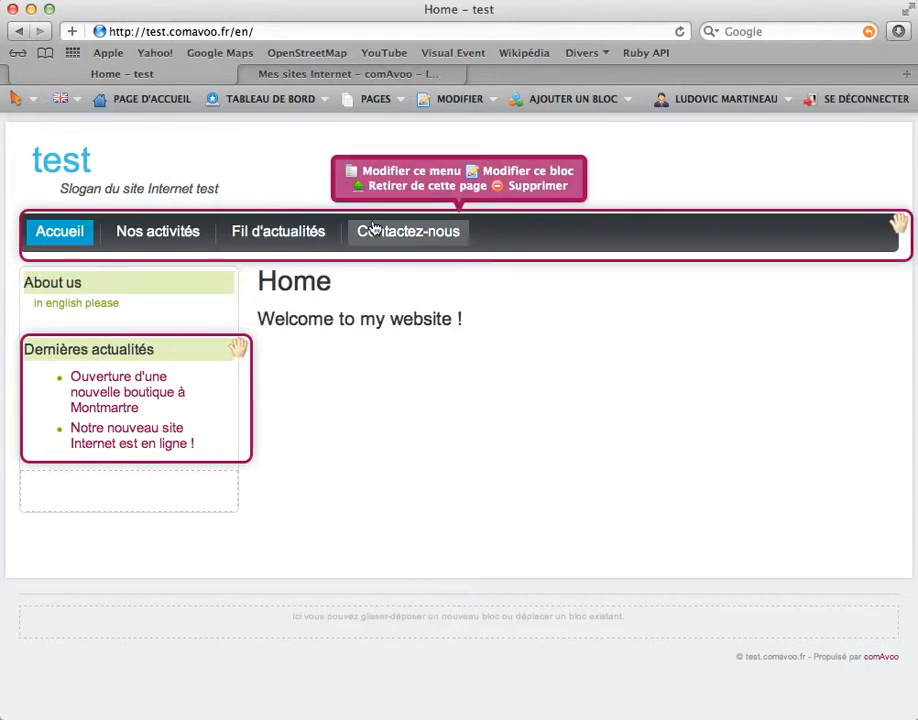
left_click(447, 177)
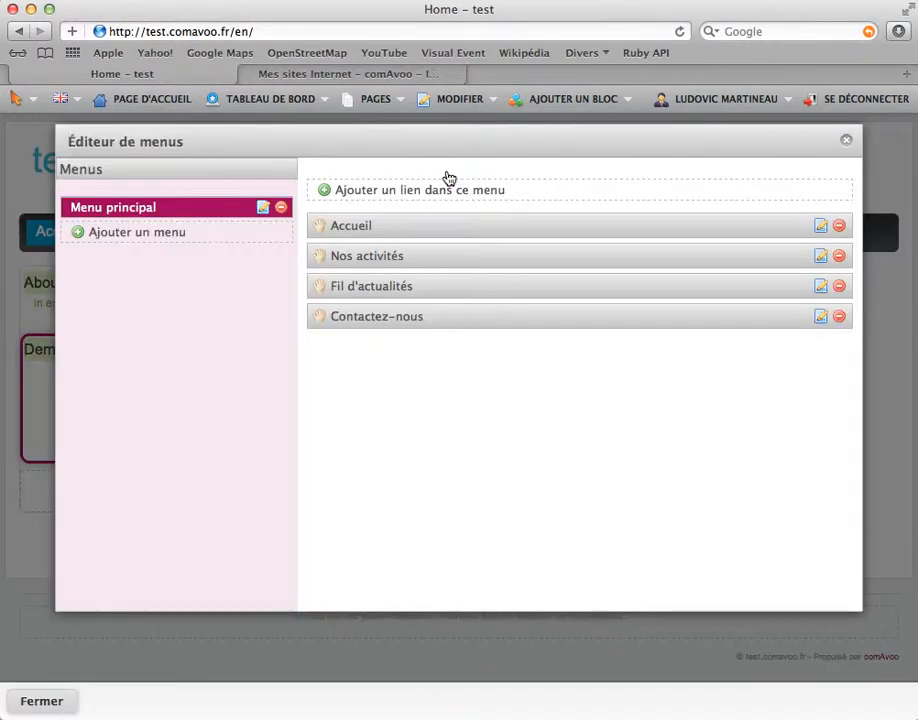
left_click(821, 226)
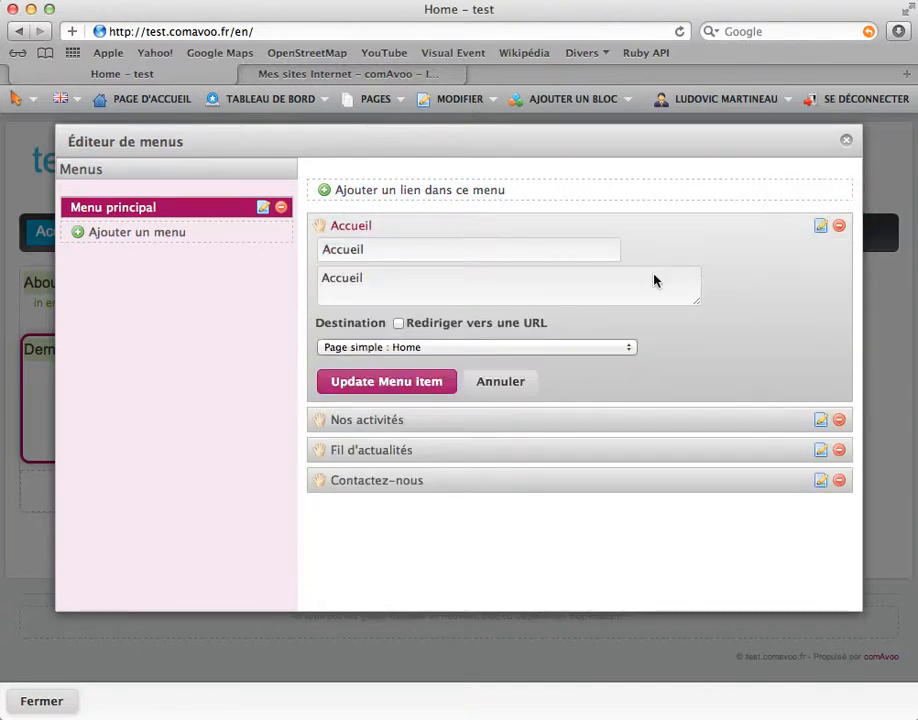
double_click(404, 250)
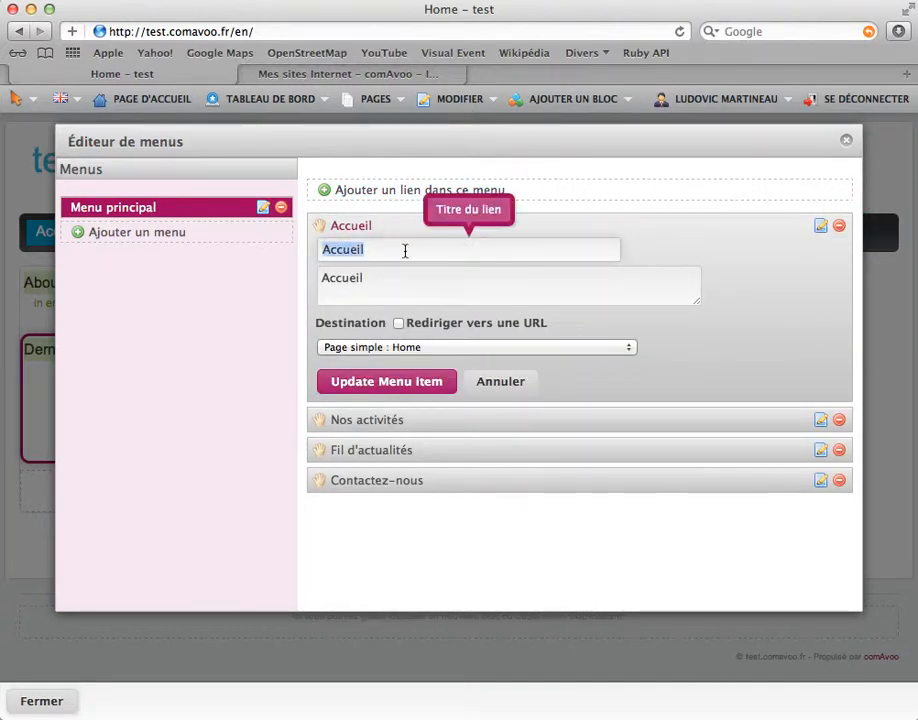
type("Hpom")
key("BackSpace")
key("BackSpace")
key("BackSpace")
type("ome")
- Replace the Accueil link's description text with Home, update the menu item and close the menu editor
key("Tab")
key("Delete")
key("Delete")
key("Delete")
key("Delete")
key("Delete")
key("Delete")
key("Delete")
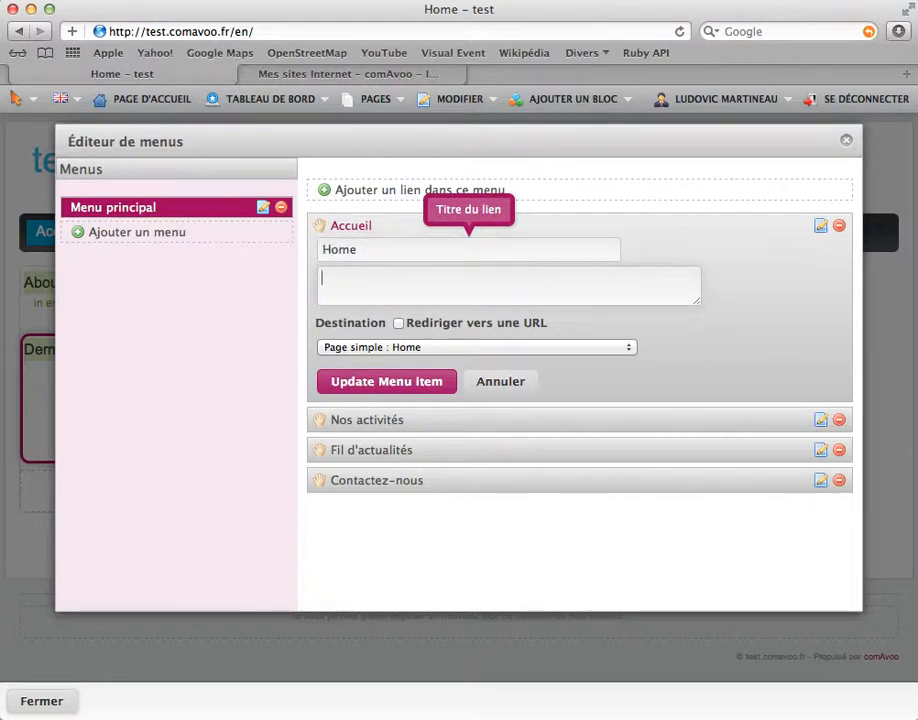
type("Home")
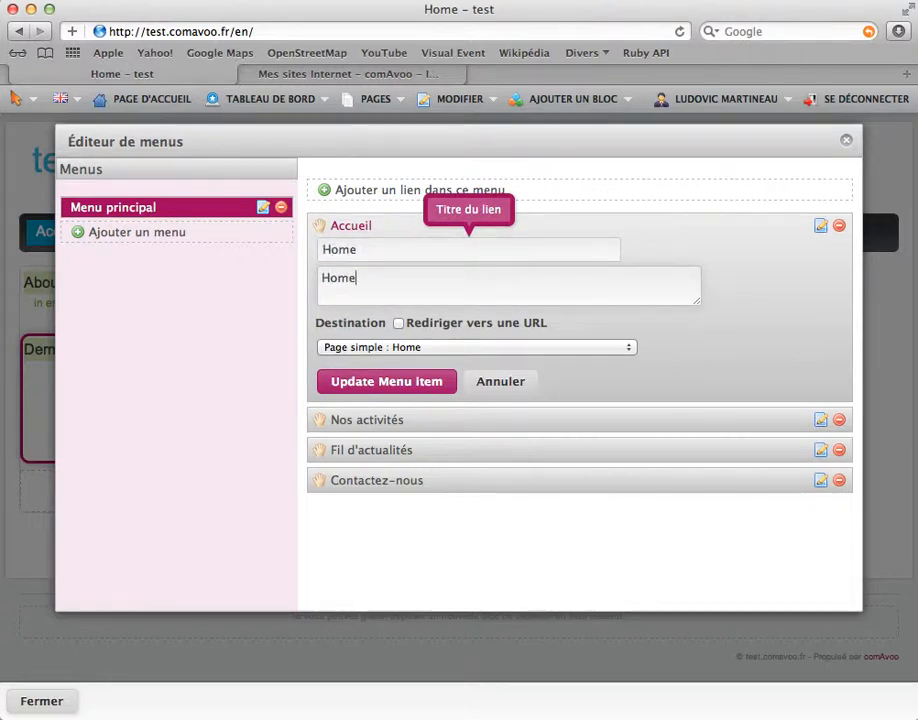
left_click(393, 381)
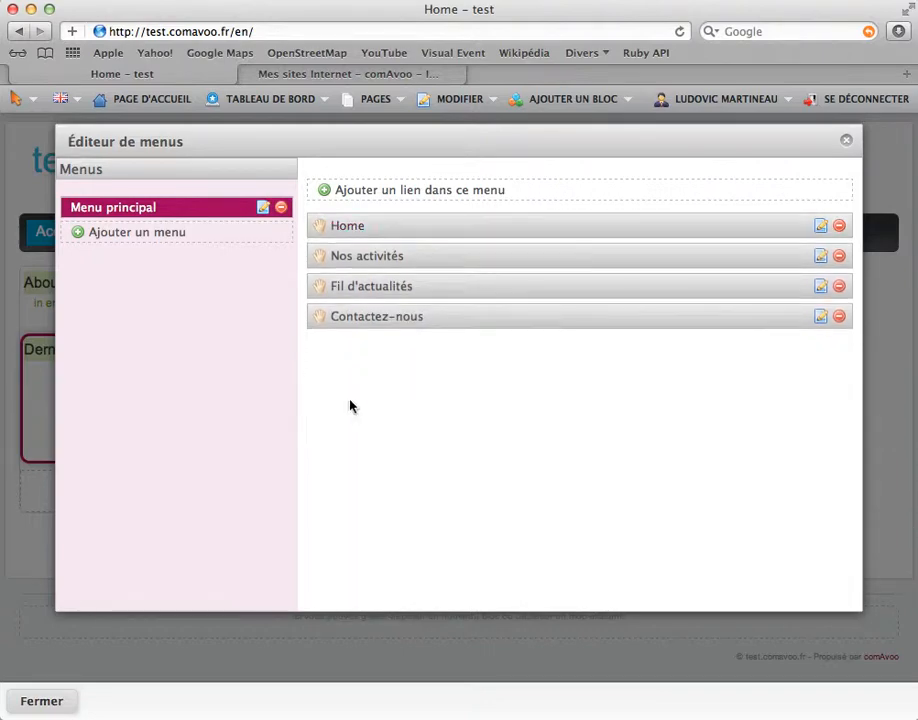
left_click(55, 703)
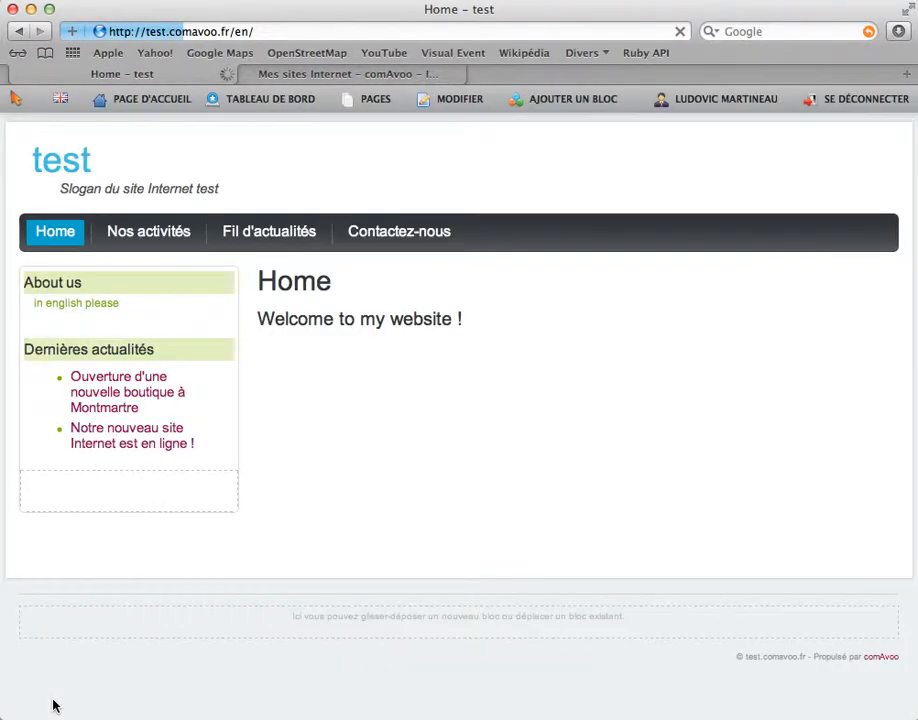
- Switch the site to French and back to English to compare the first link of the main menu
left_click(74, 105)
left_click(76, 127)
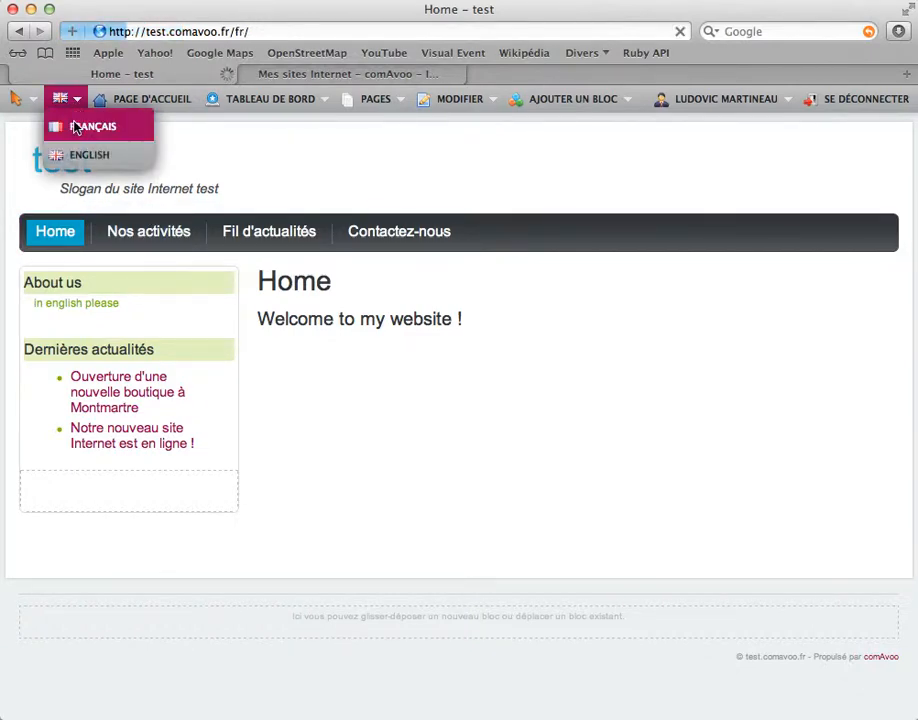
left_click(72, 105)
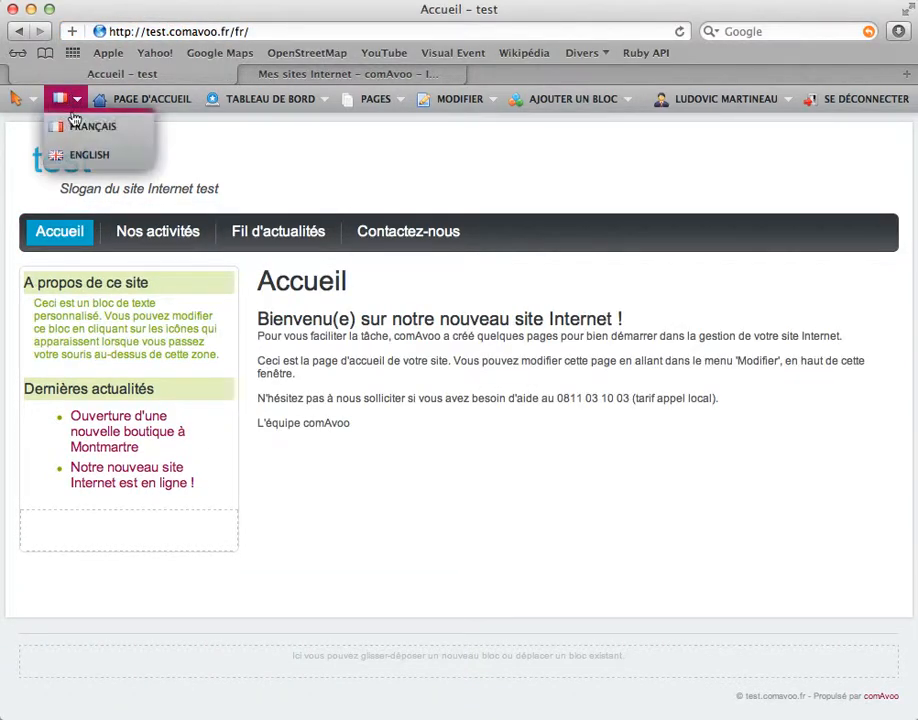
left_click(78, 154)
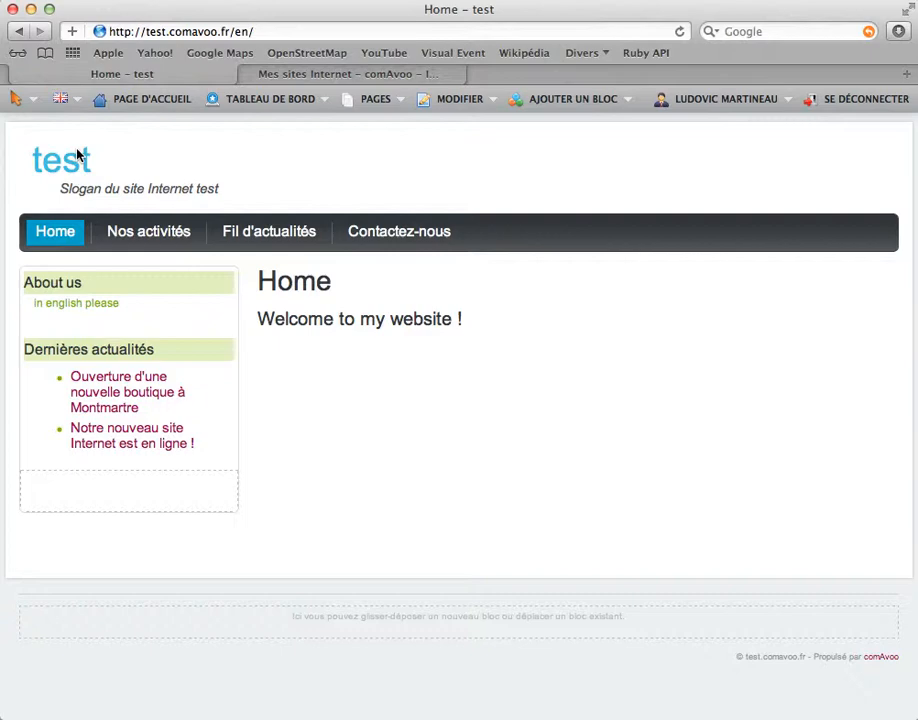
- Examine the number of English translations in the site's multilingual settings and return to the home page
left_click(287, 106)
mouse_move(310, 213)
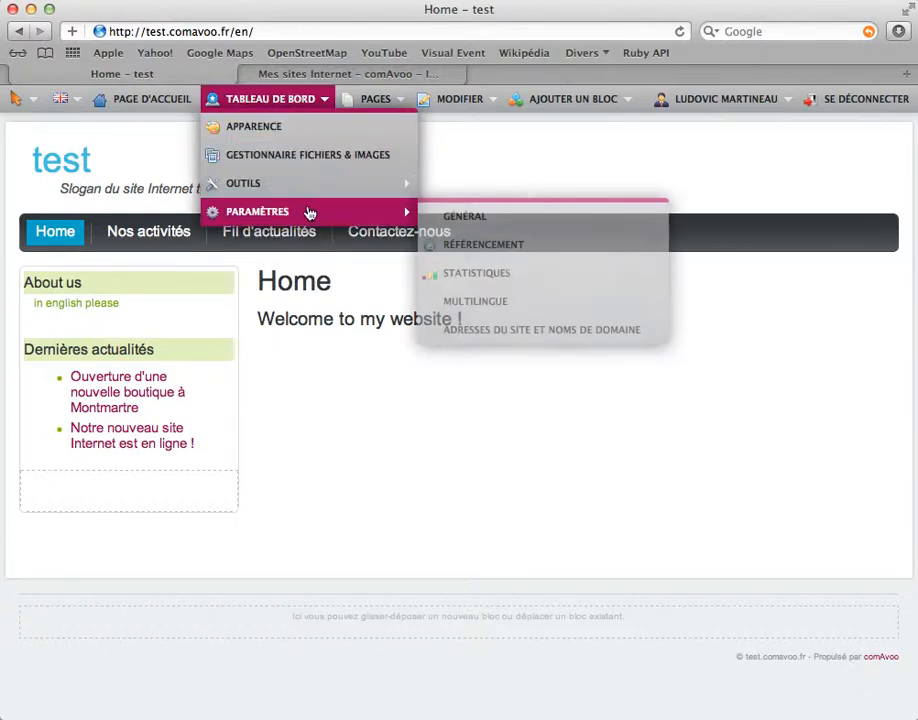
left_click(458, 301)
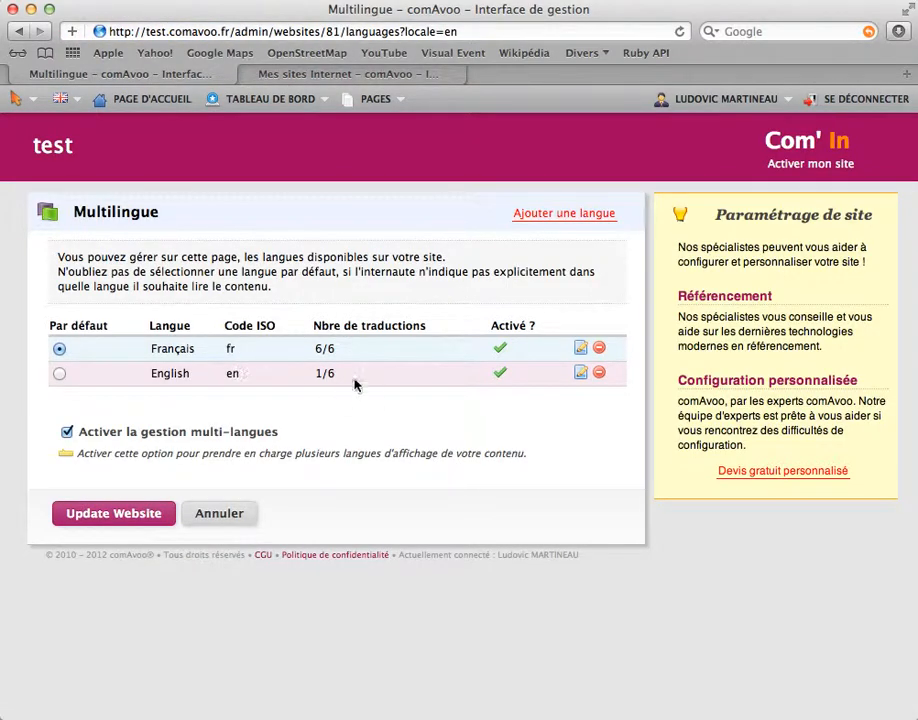
left_click_drag(343, 374, 314, 373)
left_click(119, 106)
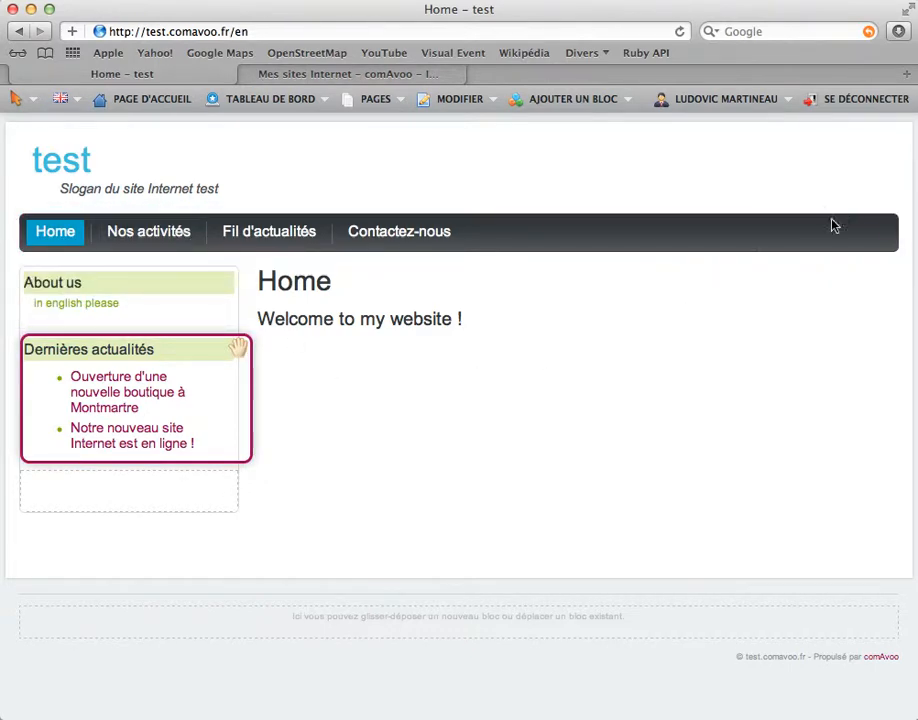
- Log out of the site and browse the Nos activités and Fil d'actualités pages as a visitor, ending on the home page
left_click(60, 105)
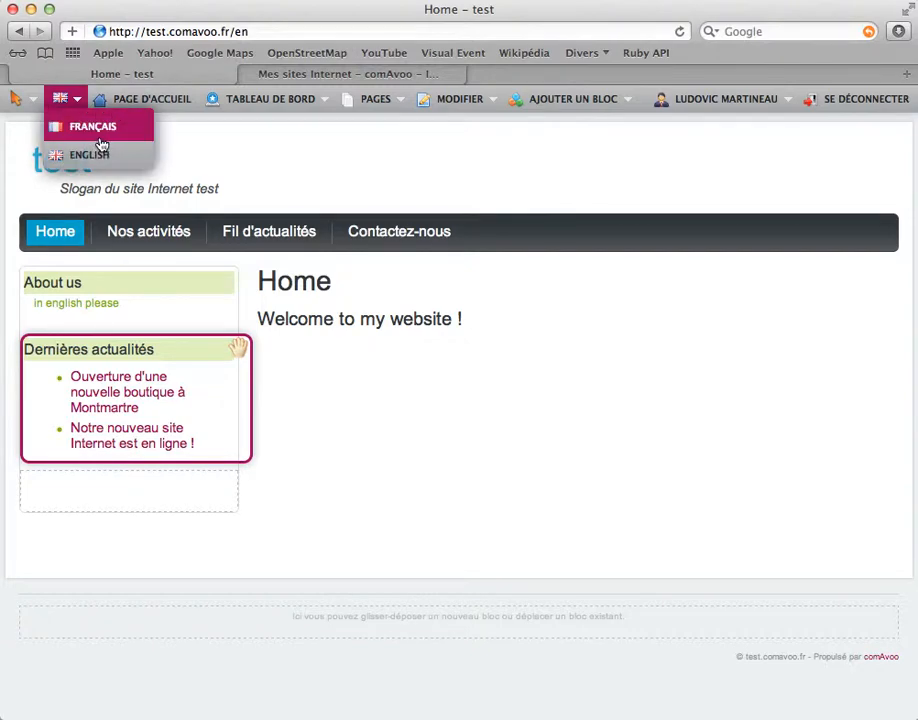
left_click(875, 114)
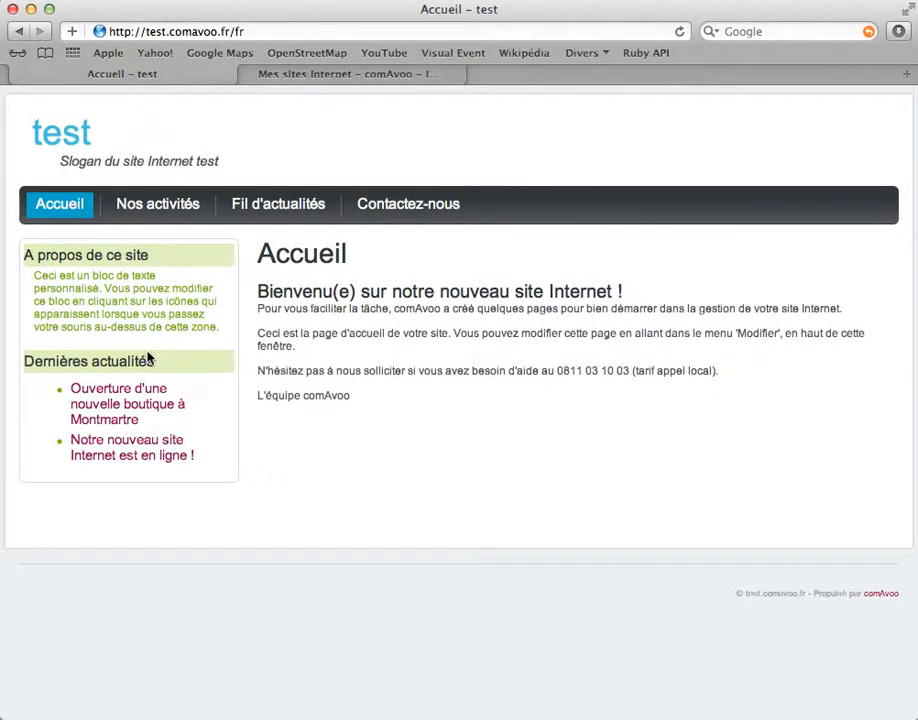
left_click(197, 206)
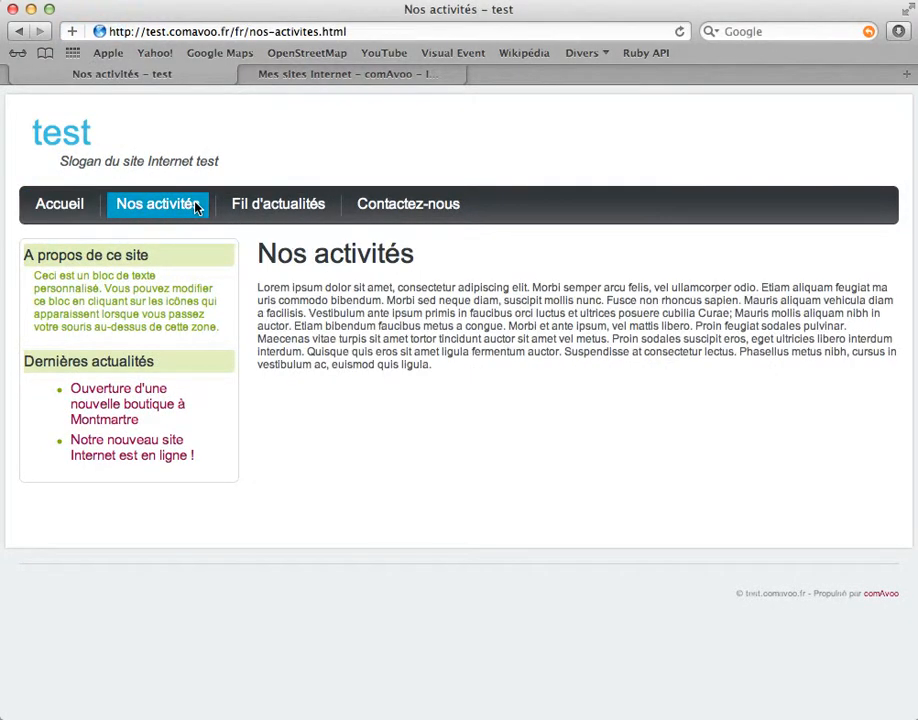
left_click(307, 211)
left_click(56, 213)
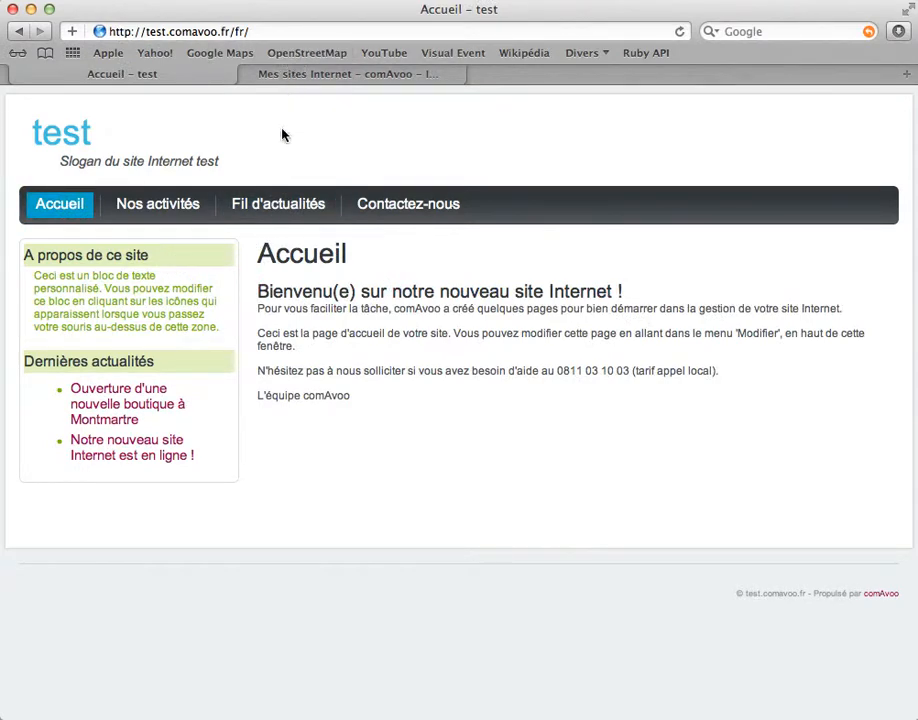
- Load the French version of the public home page through the address test.comavoo.fr/fr/
left_click(269, 32)
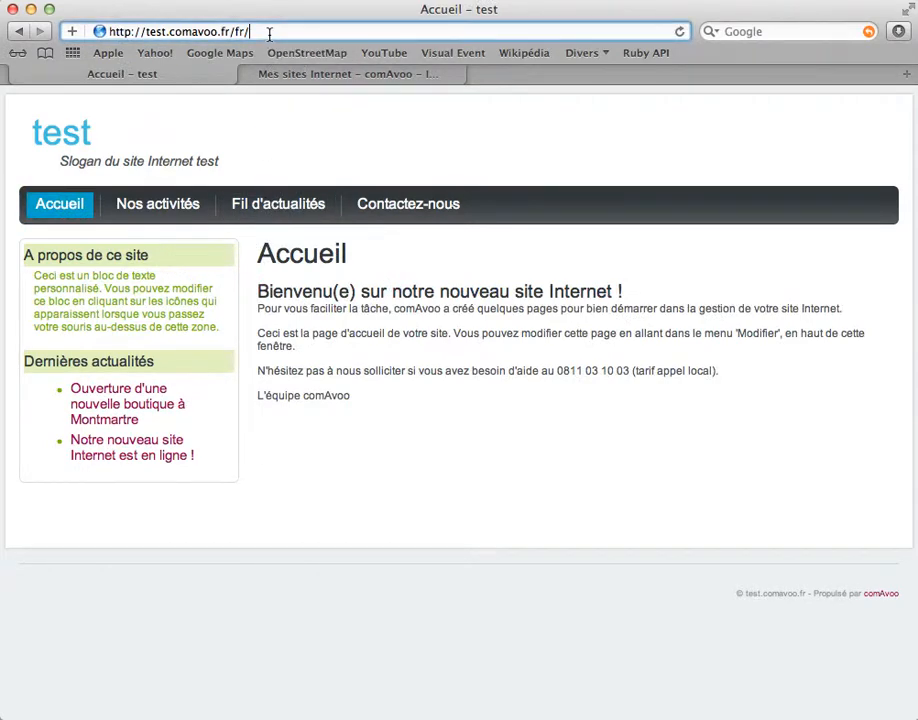
key("BackSpace")
key("BackSpace")
key("BackSpace")
type("fr/")
key("Return")
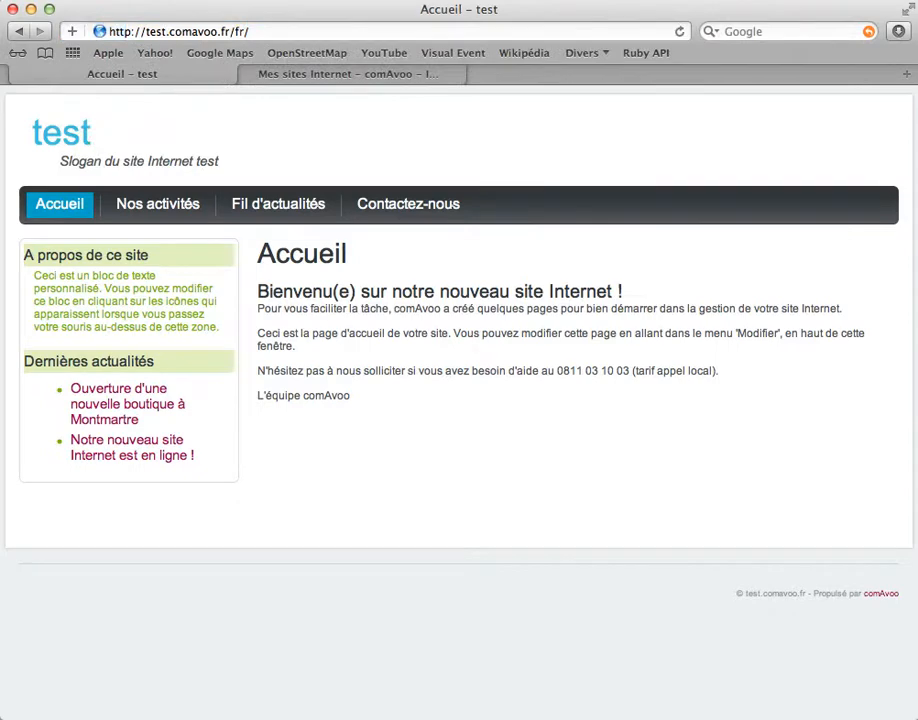
- View the English home page at test.comavoo.fr/en/ and return to the French one at test.comavoo.fr/fr
left_click(282, 32)
key("BackSpace")
key("BackSpace")
type("en/")
key("Return")
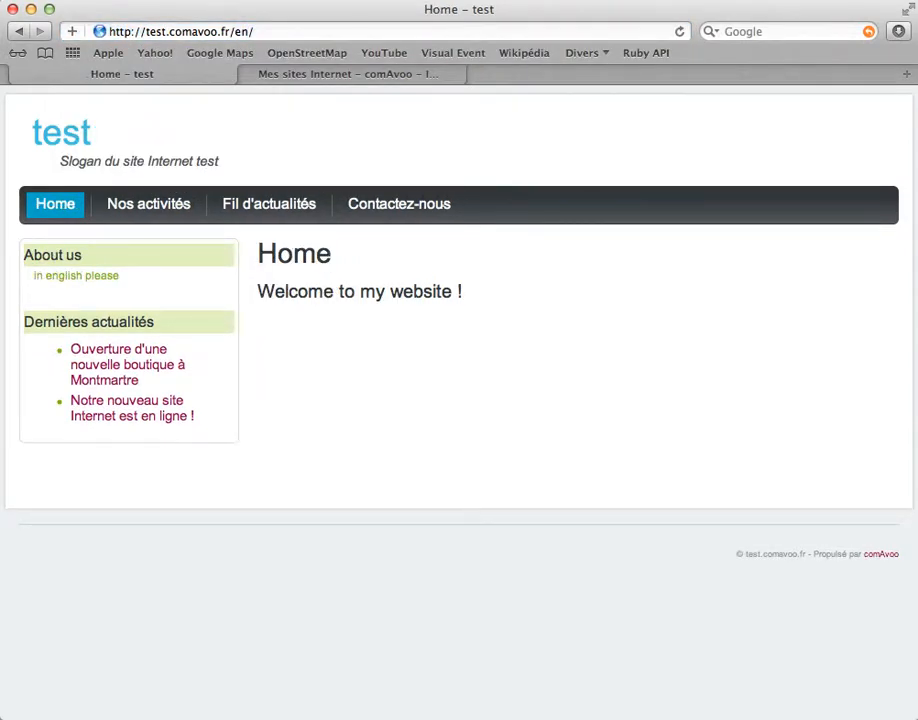
left_click(308, 30)
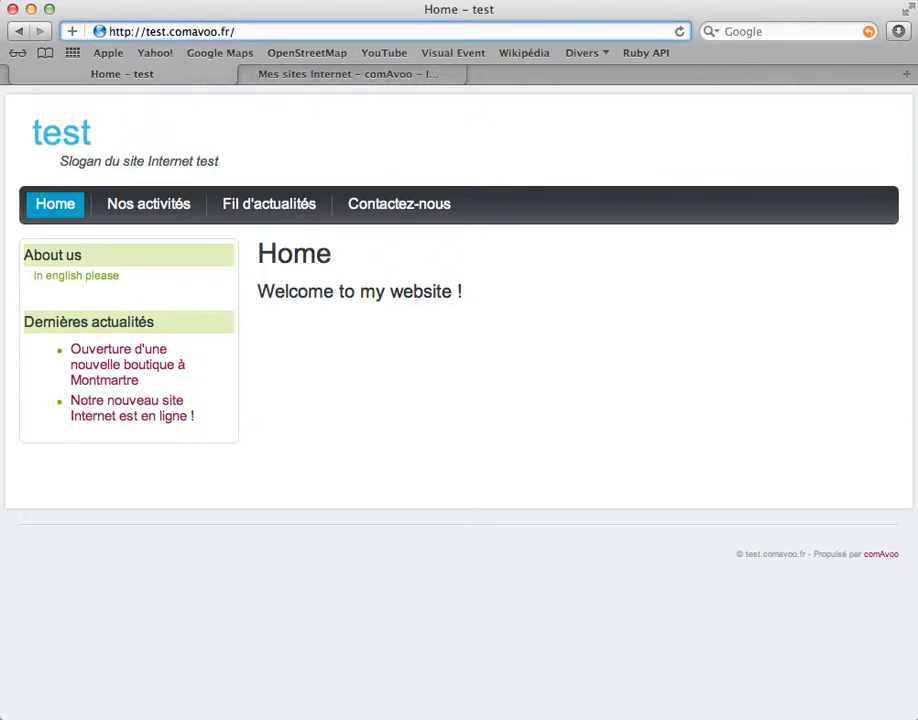
type("fr")
key("Return")
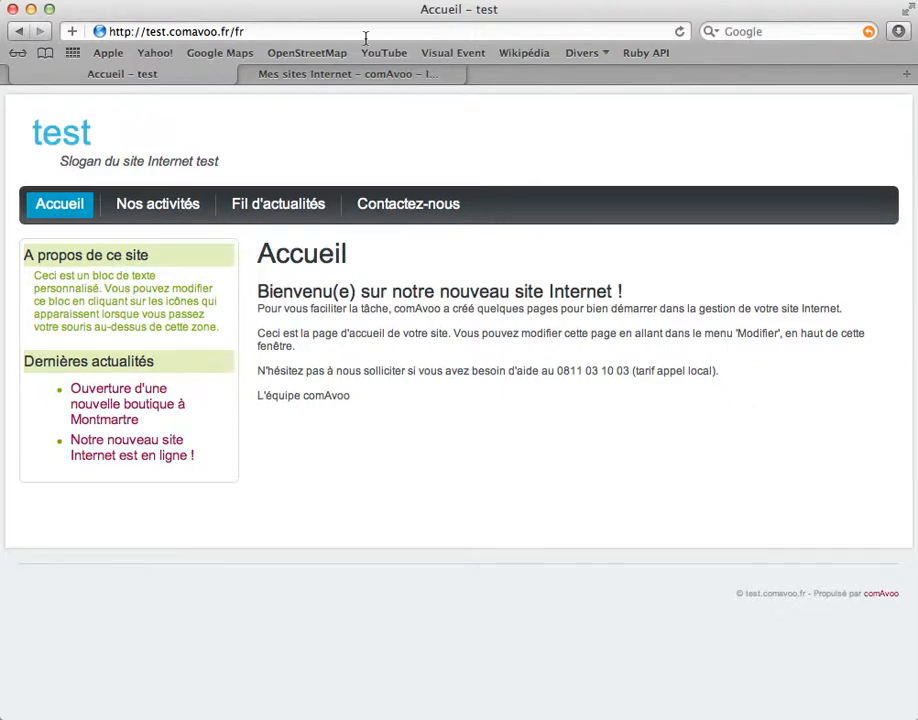
- Log back in through the test.comavoo.fr/admin address with the prefilled credentials and return to the site's home page
left_click(291, 32)
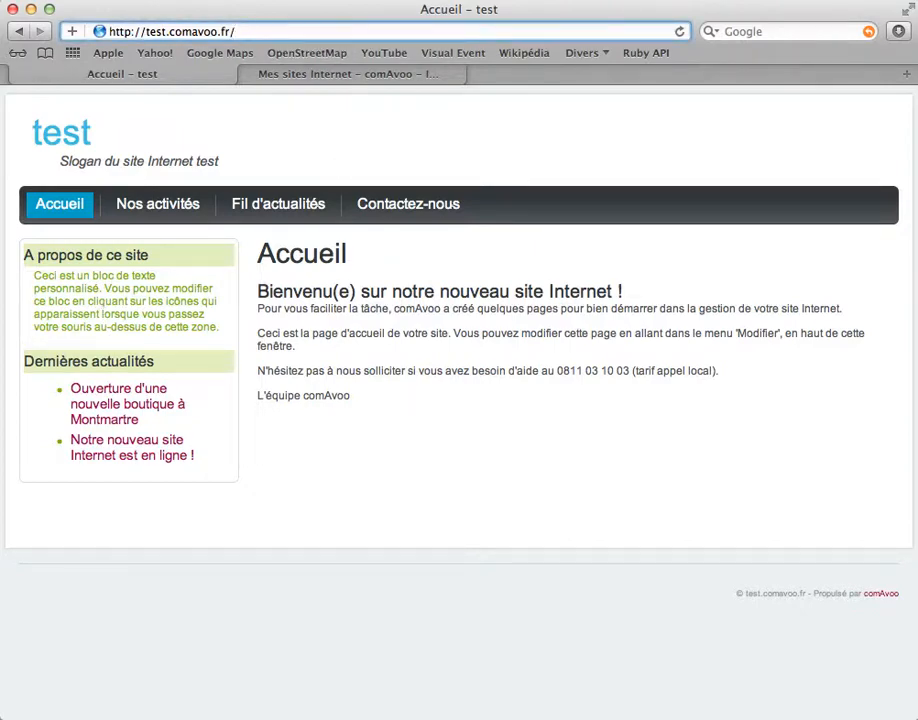
type("admin")
key("Return")
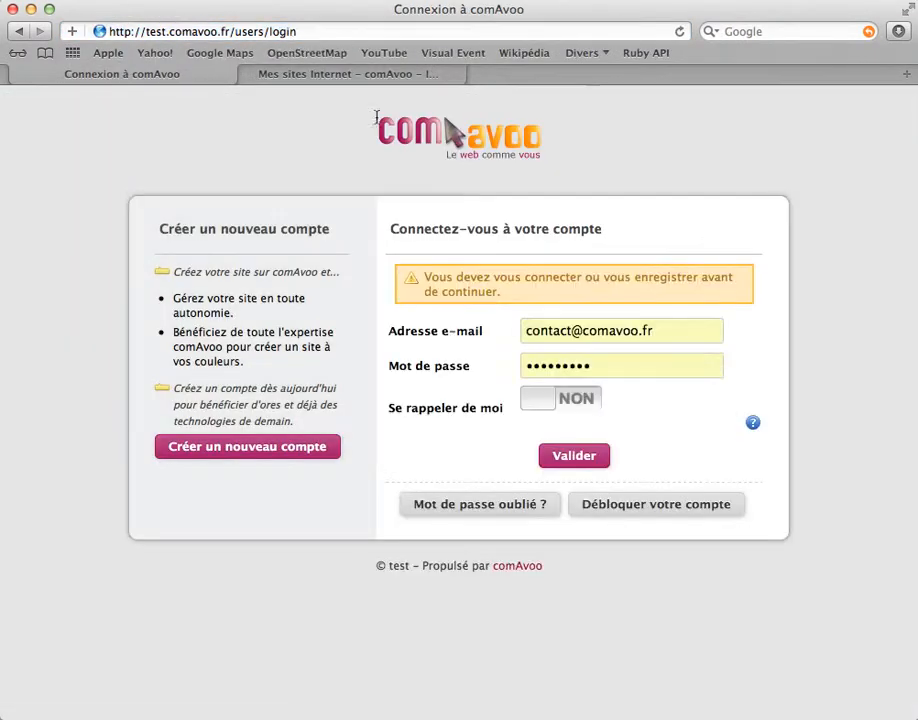
left_click(574, 463)
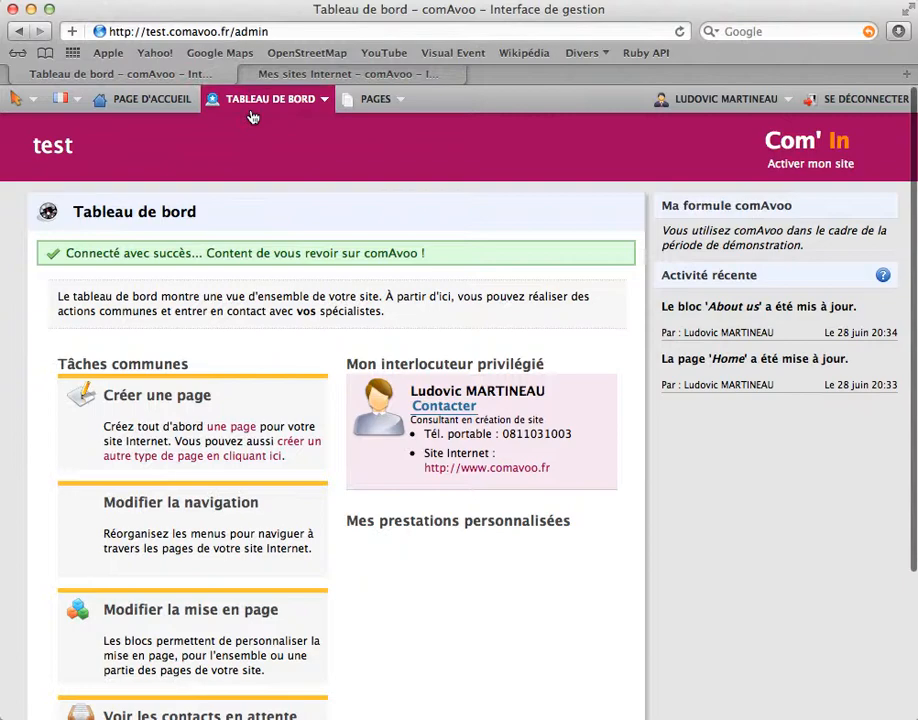
mouse_move(252, 108)
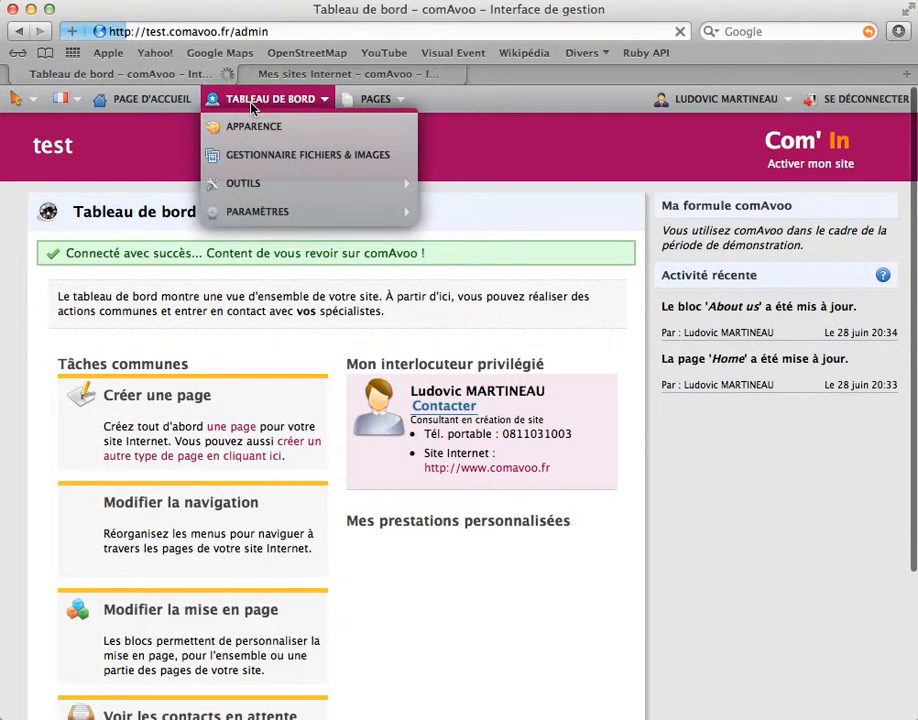
left_click(186, 97)
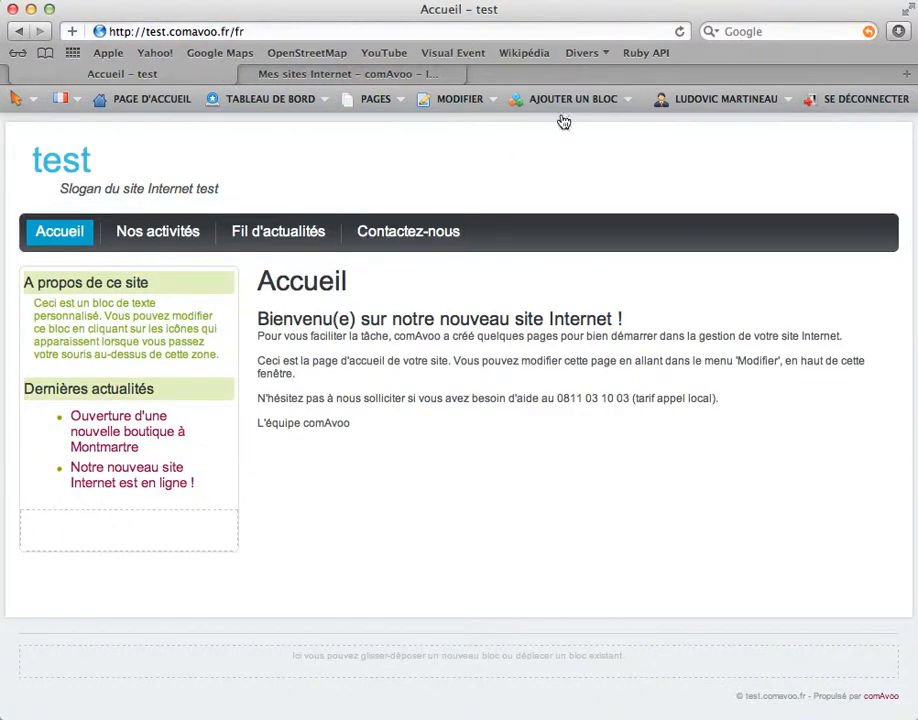
- Add a new Changeur de langue block above the A propos de ce site block in the home page's side column
mouse_move(568, 107)
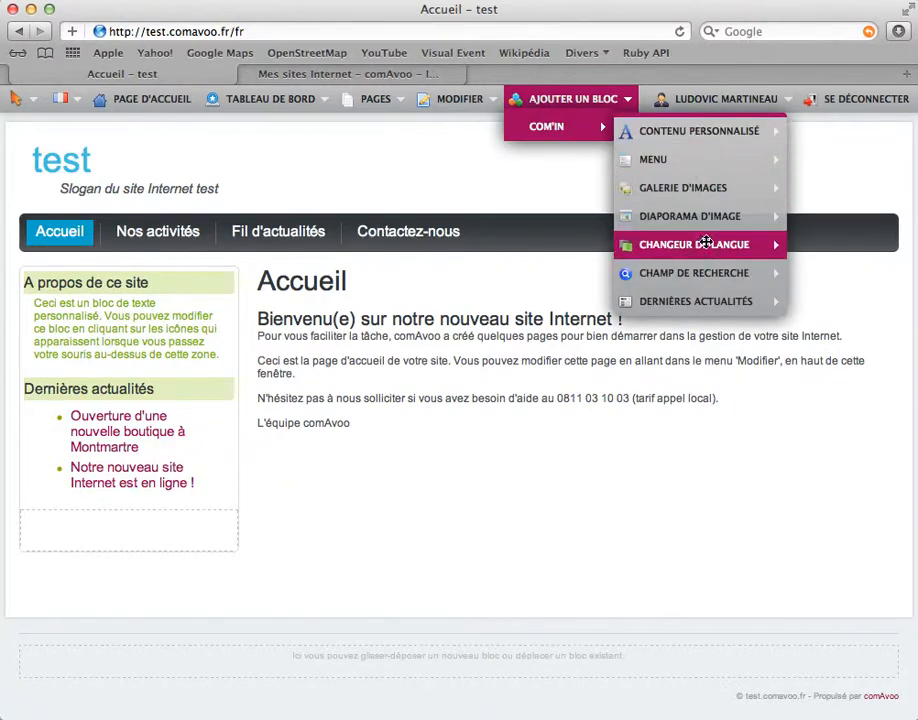
mouse_move(742, 244)
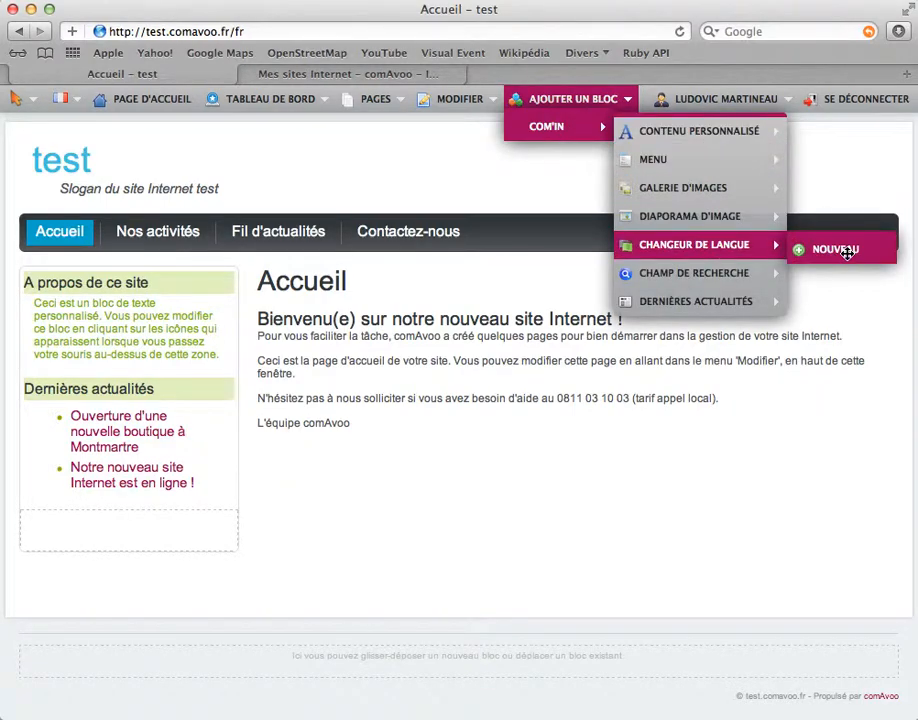
left_click_drag(847, 253, 187, 280)
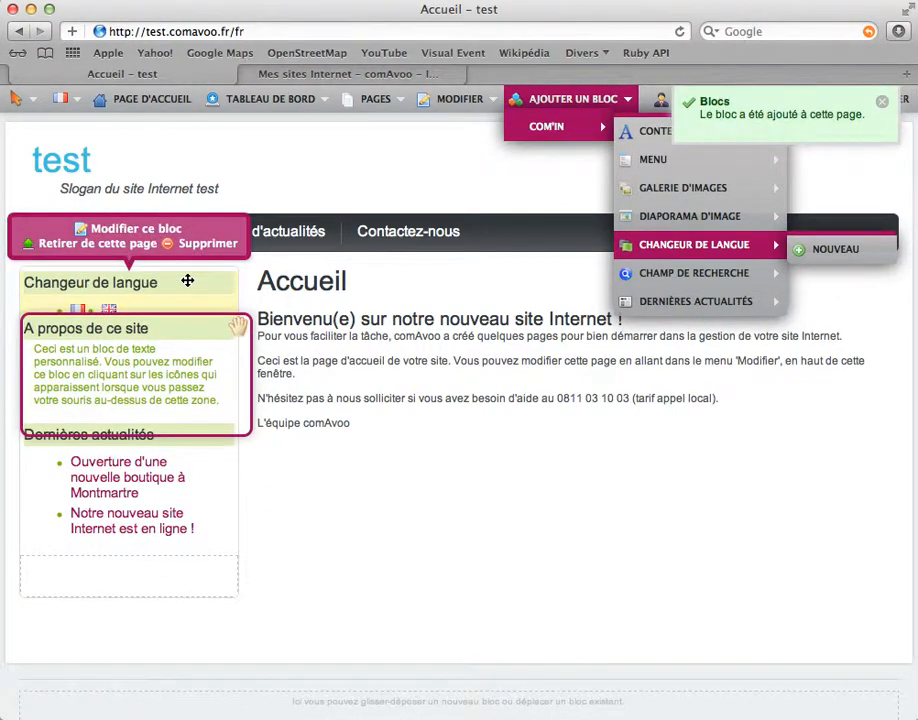
- Reload the home page and test the language switcher block by changing to English and back to French
left_click(680, 32)
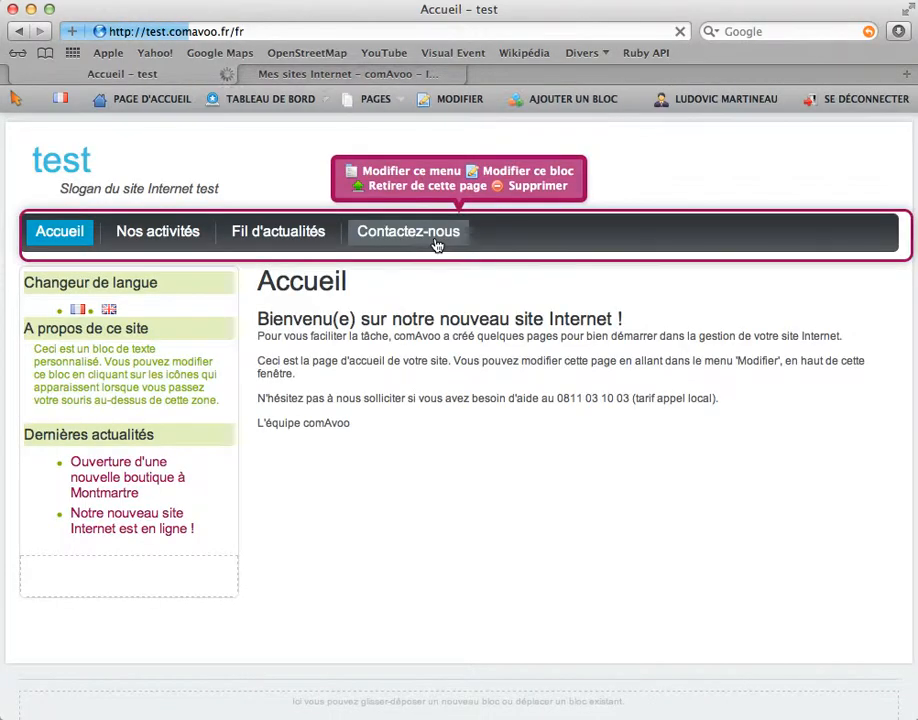
left_click(108, 311)
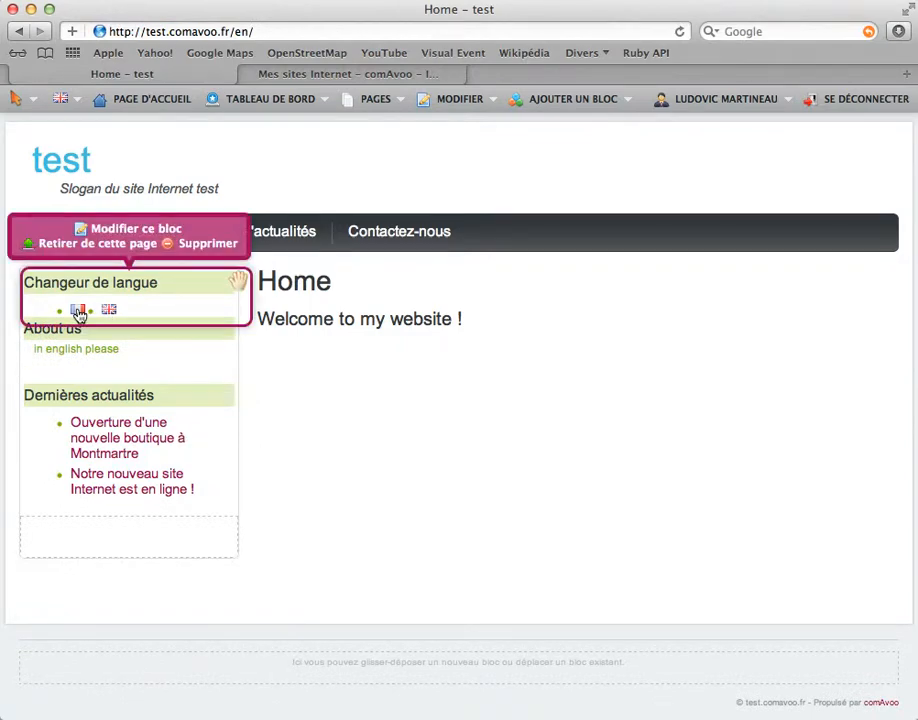
left_click(78, 311)
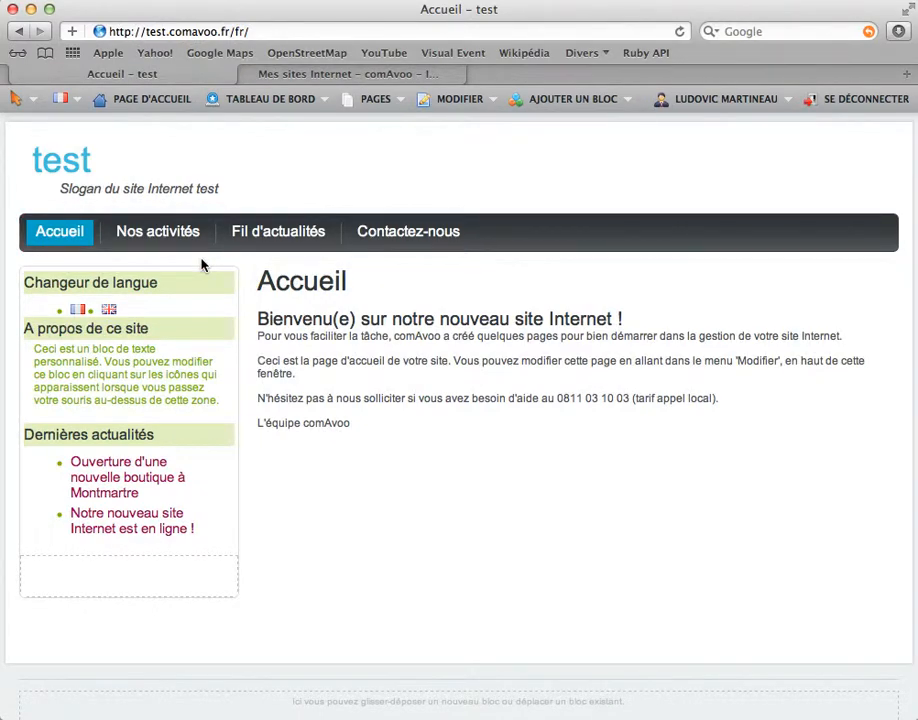
- Open the English version of the Nos activités page for editing and change its title to Activities
left_click(189, 231)
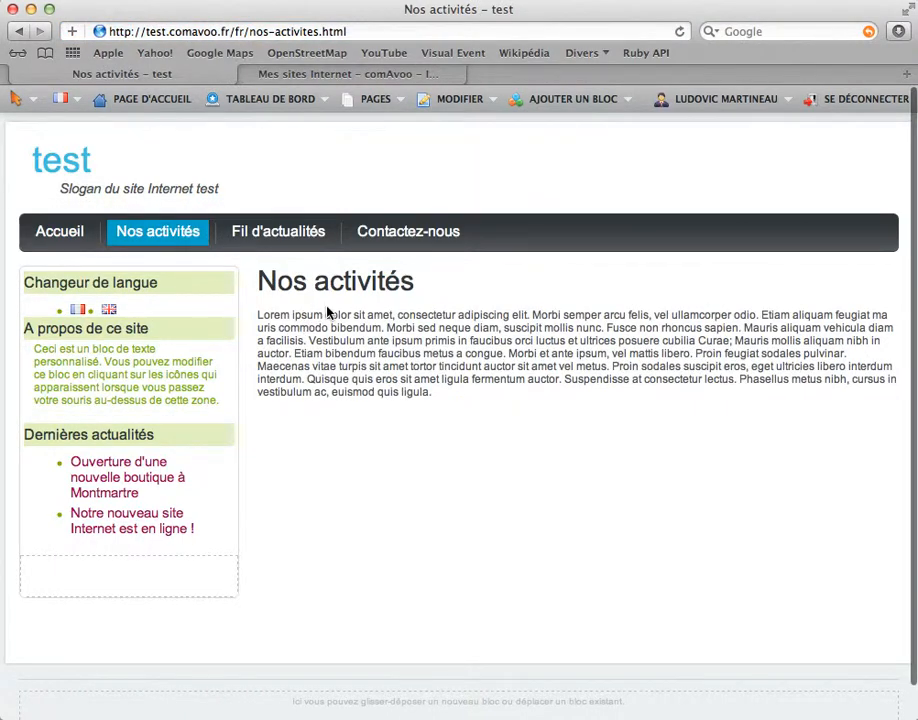
left_click(64, 100)
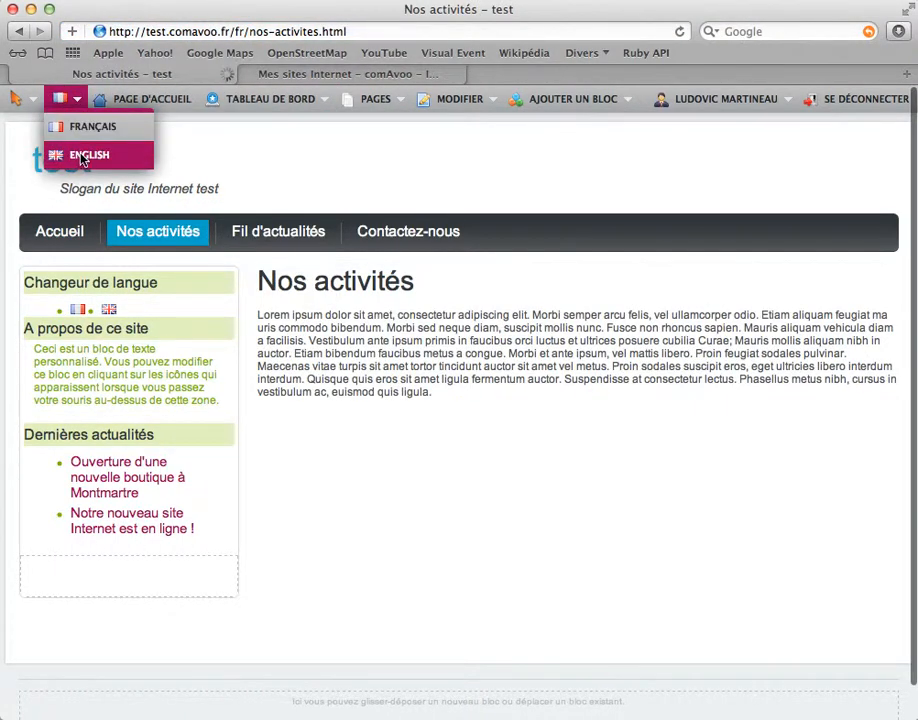
left_click(82, 157)
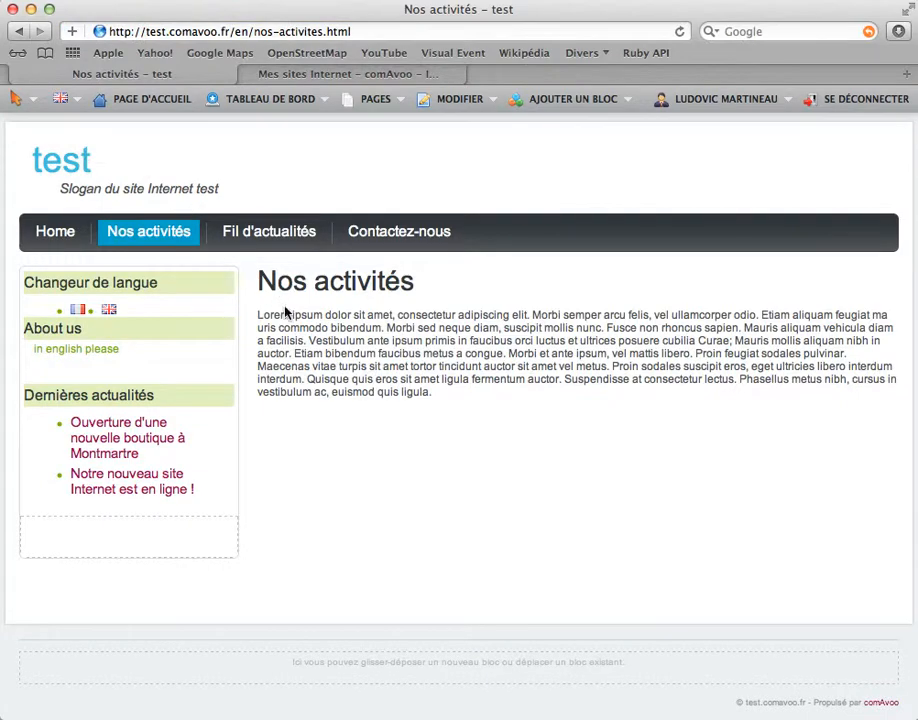
mouse_move(193, 240)
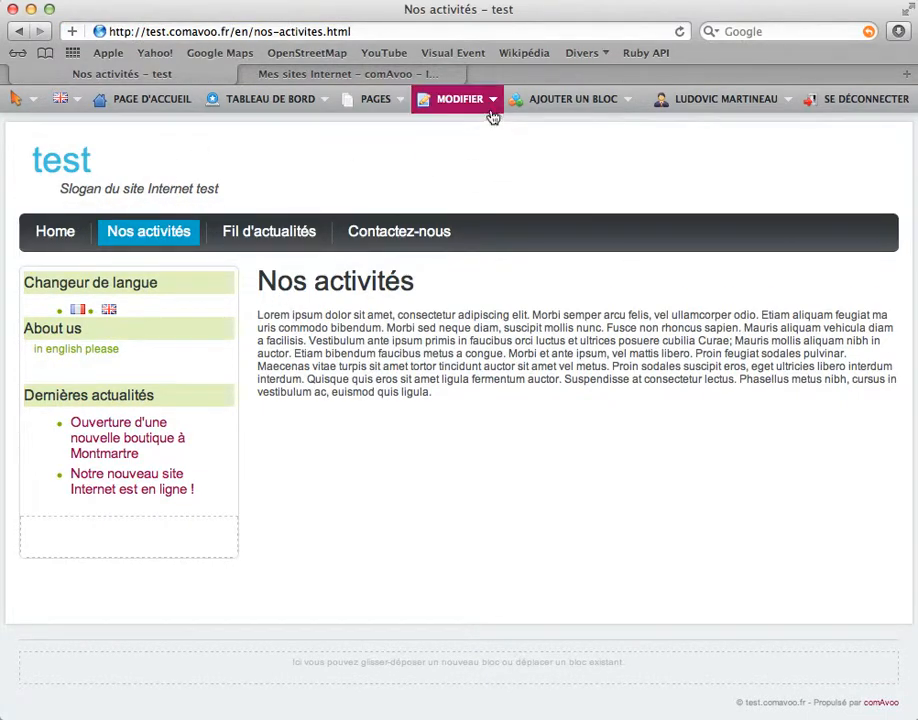
left_click(490, 113)
triple_click(190, 205)
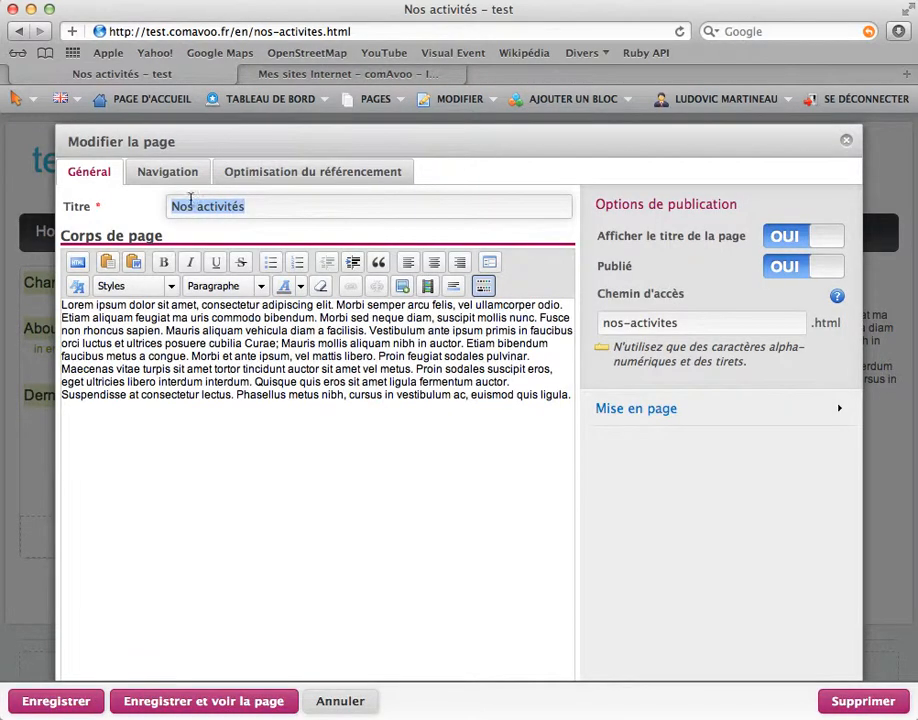
type("Activit")
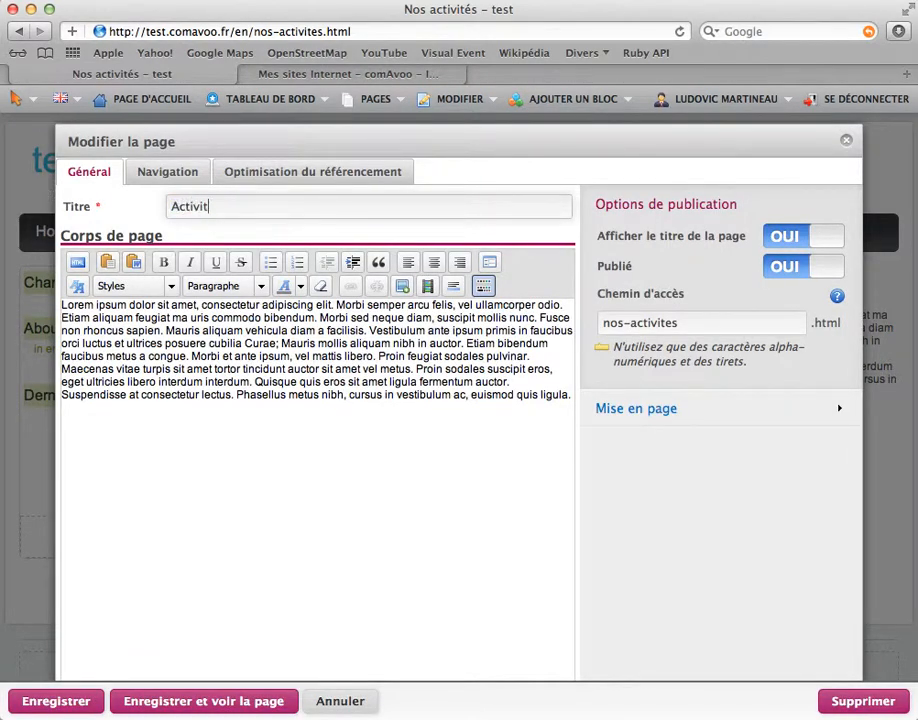
type("ies")
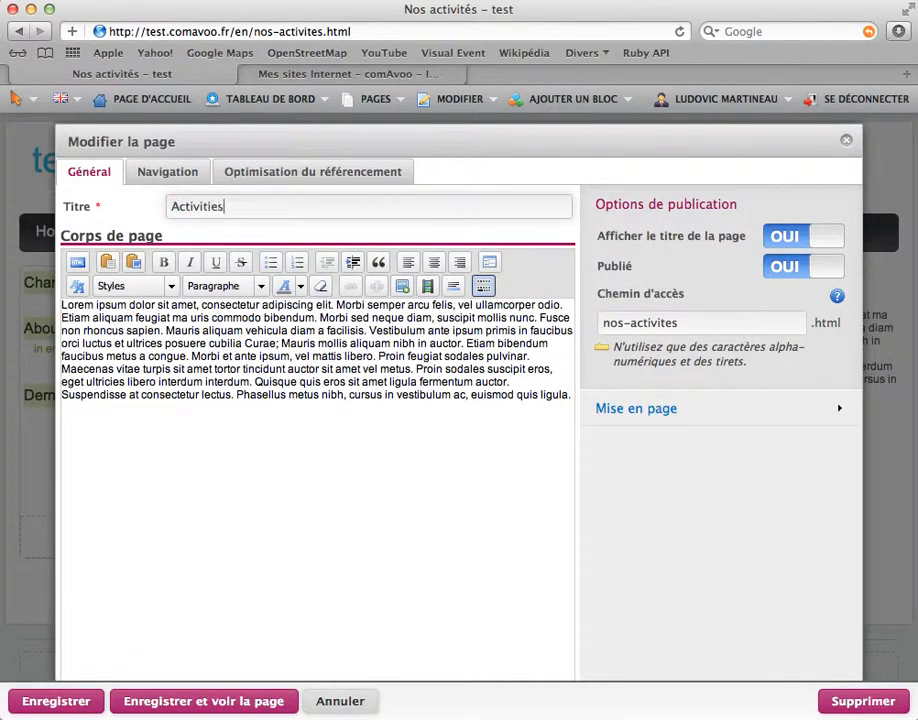
- Replace the page's body text with "Our activities.", save it and view the page
triple_click(254, 405)
type("O")
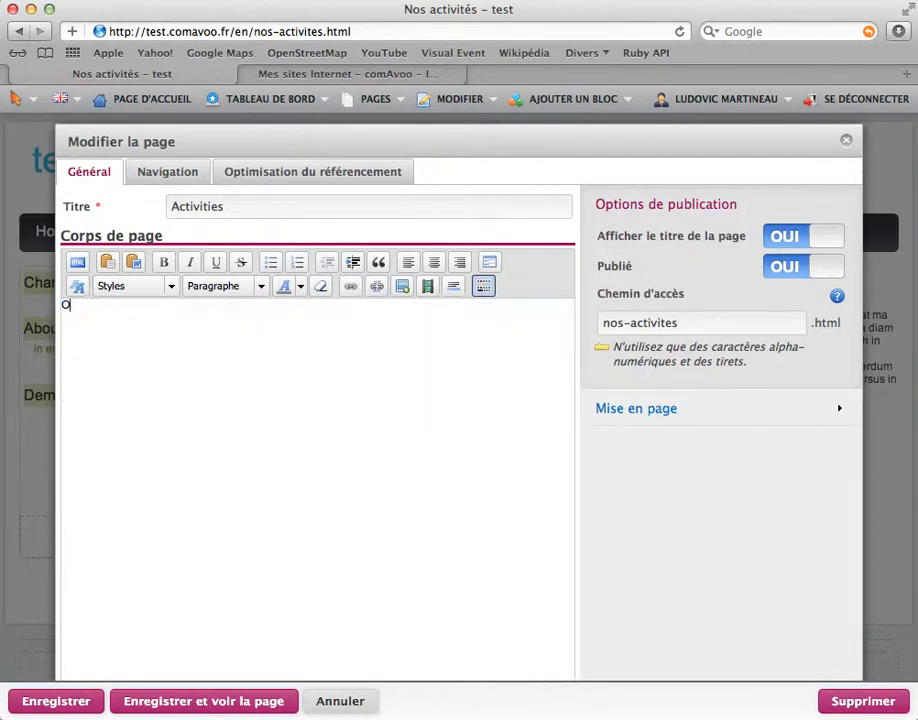
type("ur activities.")
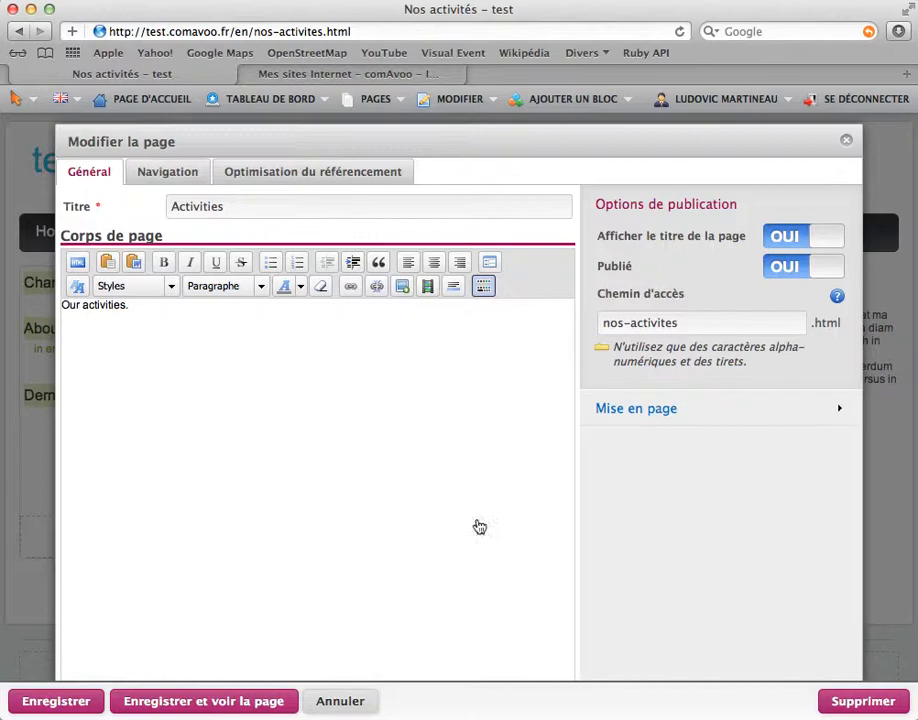
left_click(205, 703)
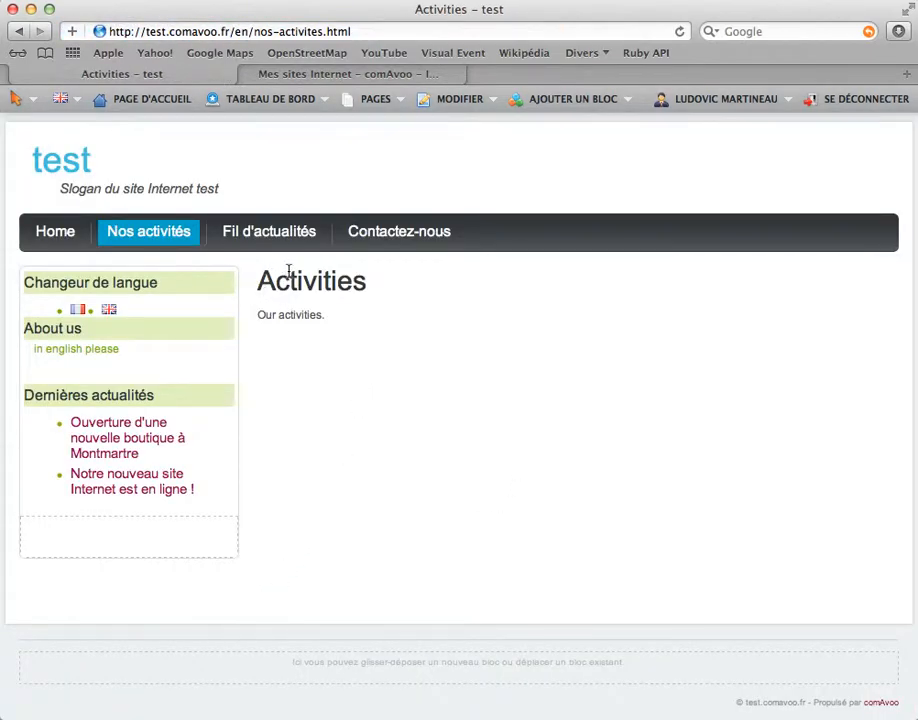
- Switch the activities page to French, examine the nos-activites.html part of its address, and switch back to English
mouse_move(62, 98)
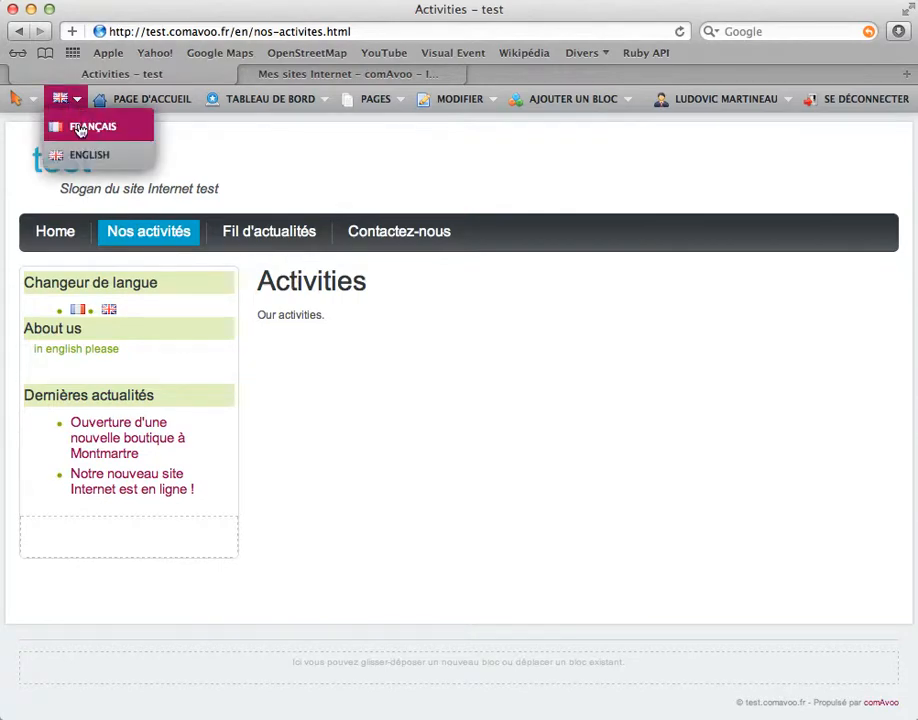
left_click(80, 127)
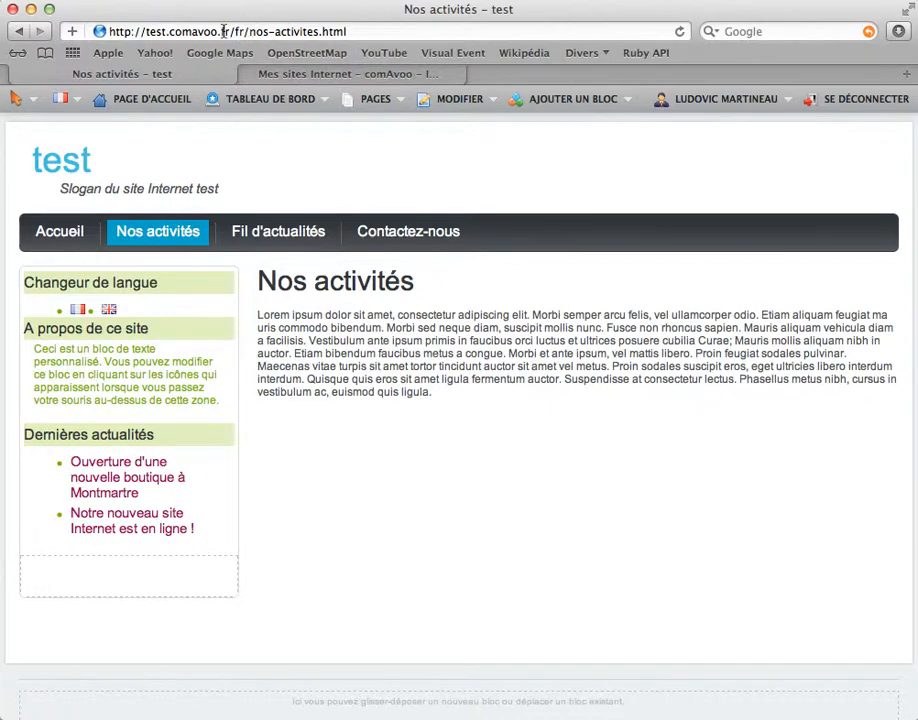
left_click_drag(303, 31, 127, 35)
left_click(275, 31)
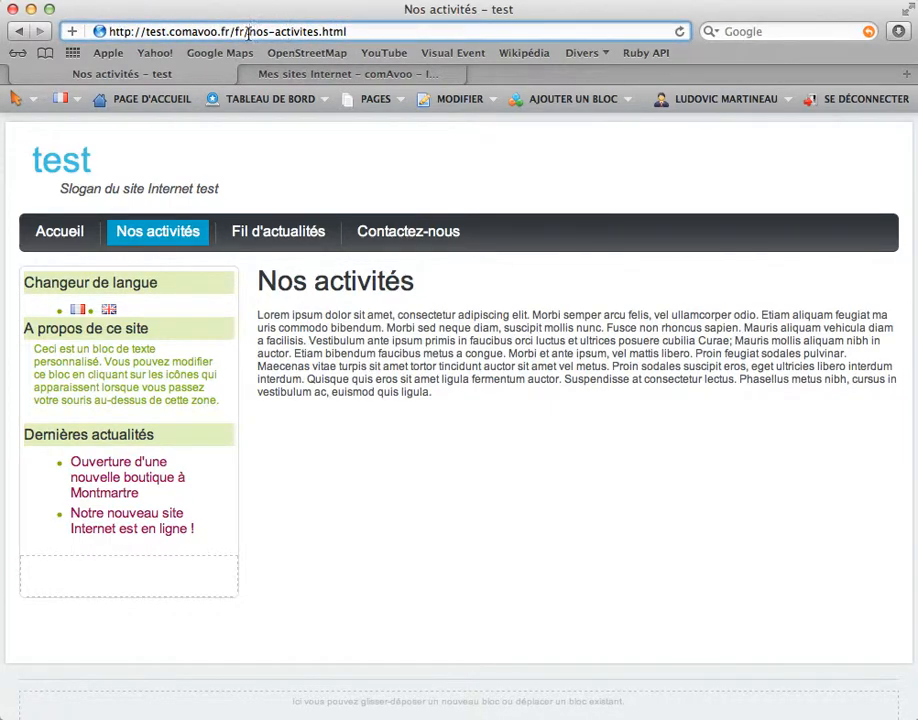
left_click_drag(248, 31, 353, 31)
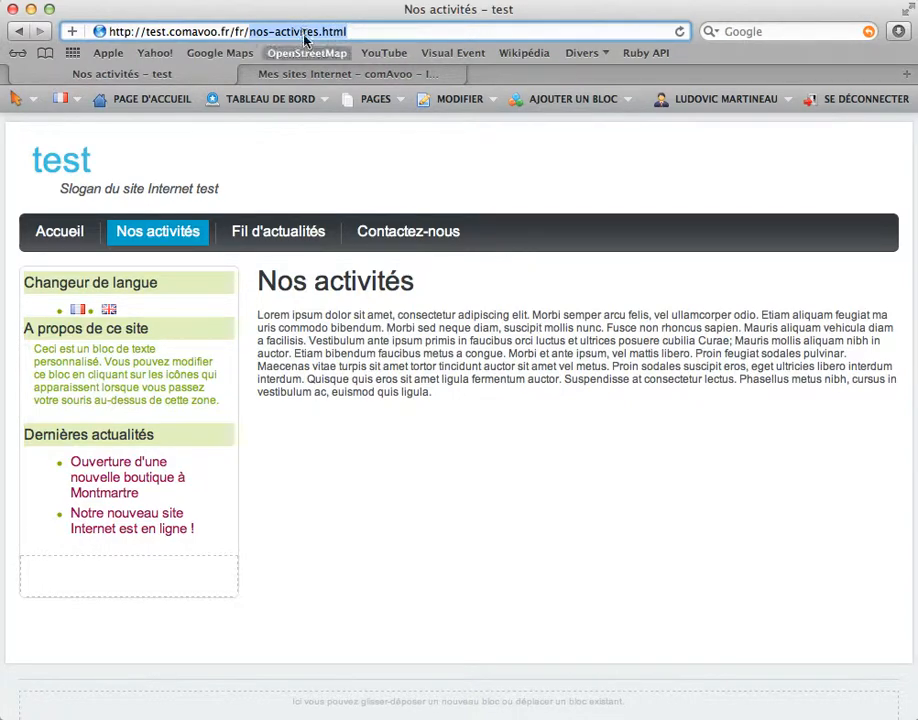
left_click(62, 98)
left_click(72, 155)
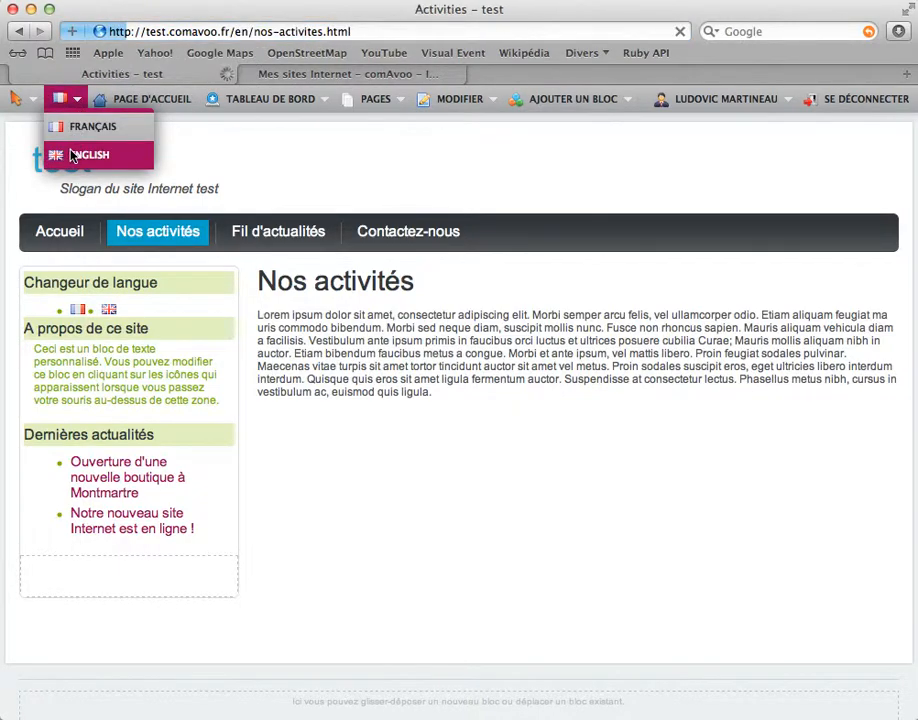
- Set the English Activities page's access path to activities, save it and view the page
left_click_drag(234, 31, 389, 37)
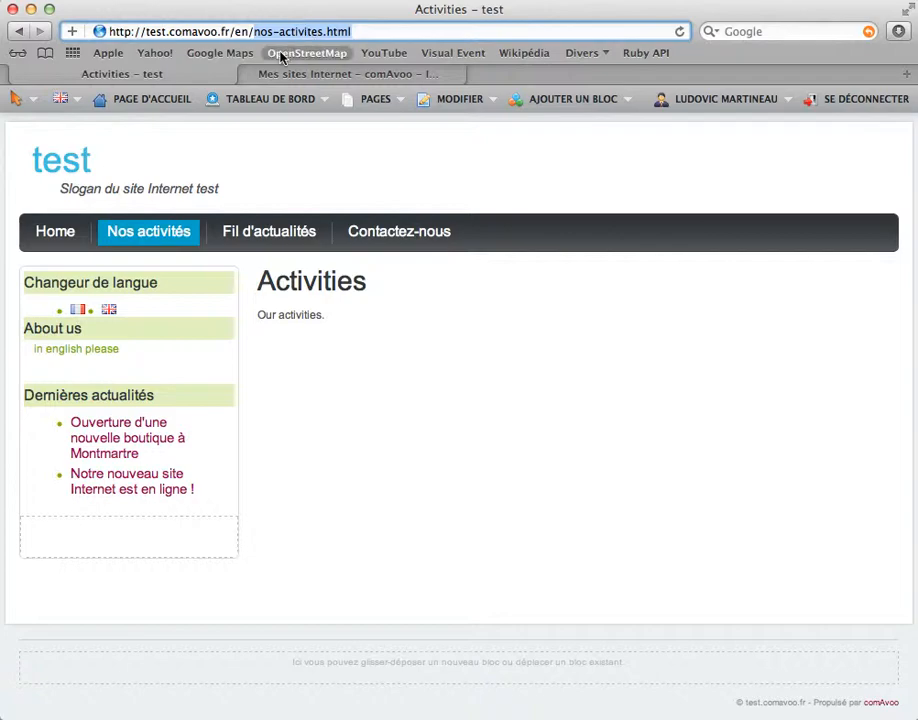
left_click(479, 101)
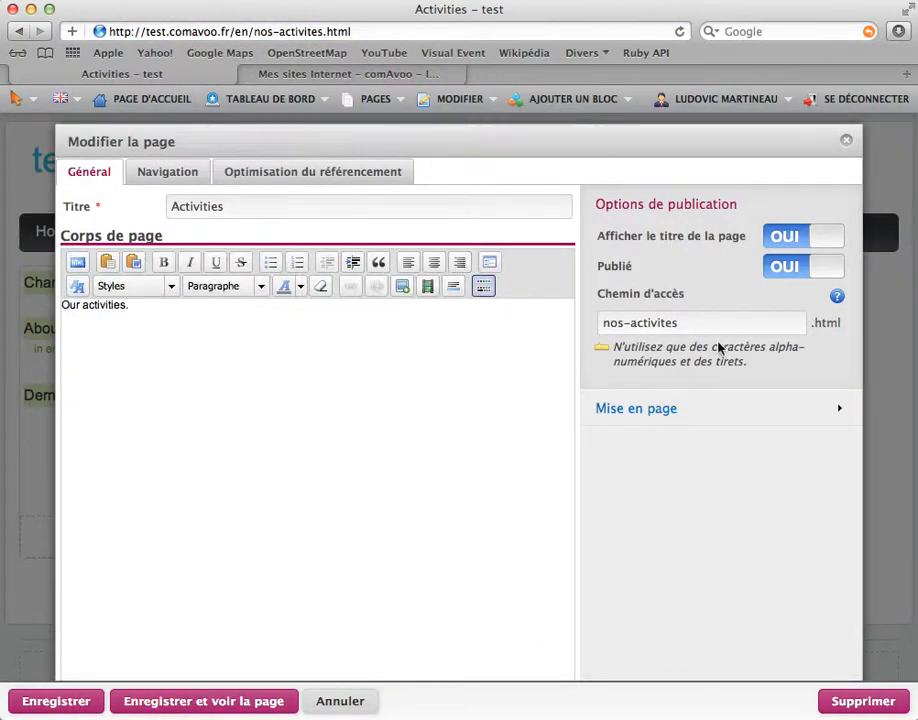
left_click(510, 210)
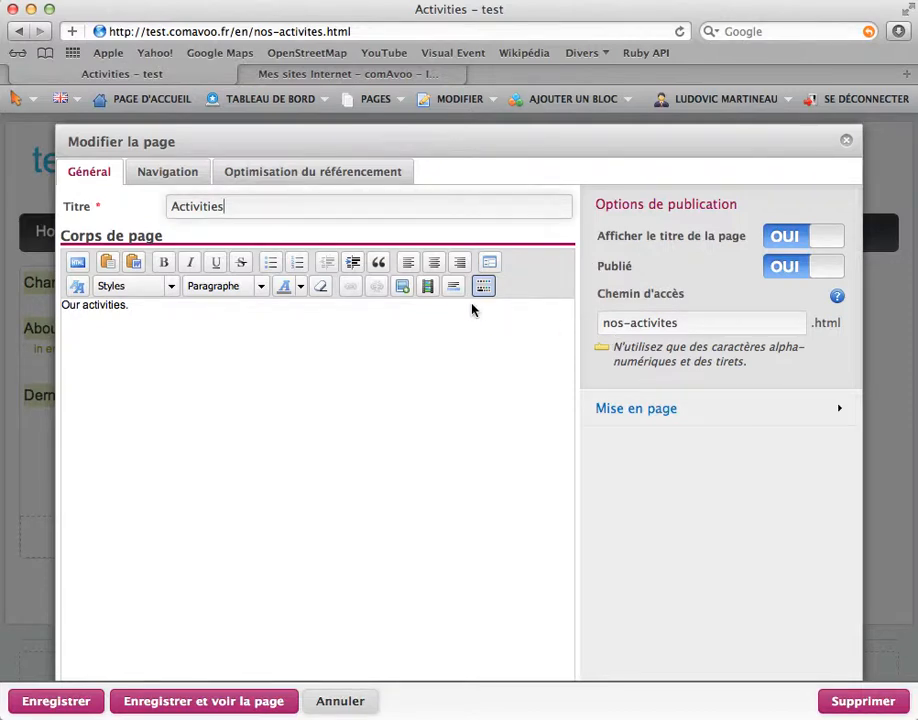
left_click_drag(699, 320, 178, 307)
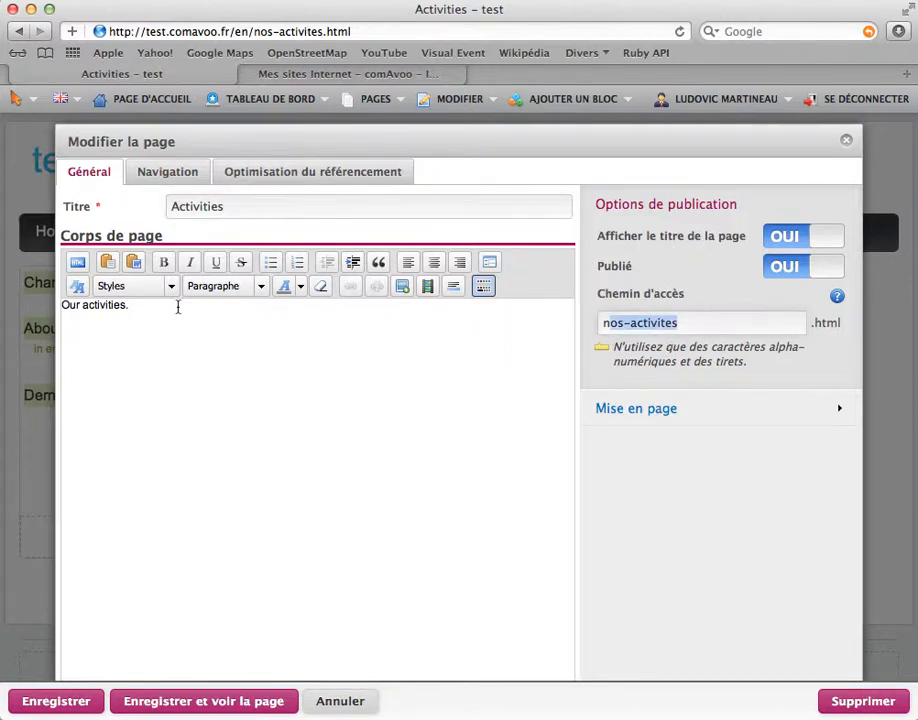
type("a")
key("BackSpace")
type("activ")
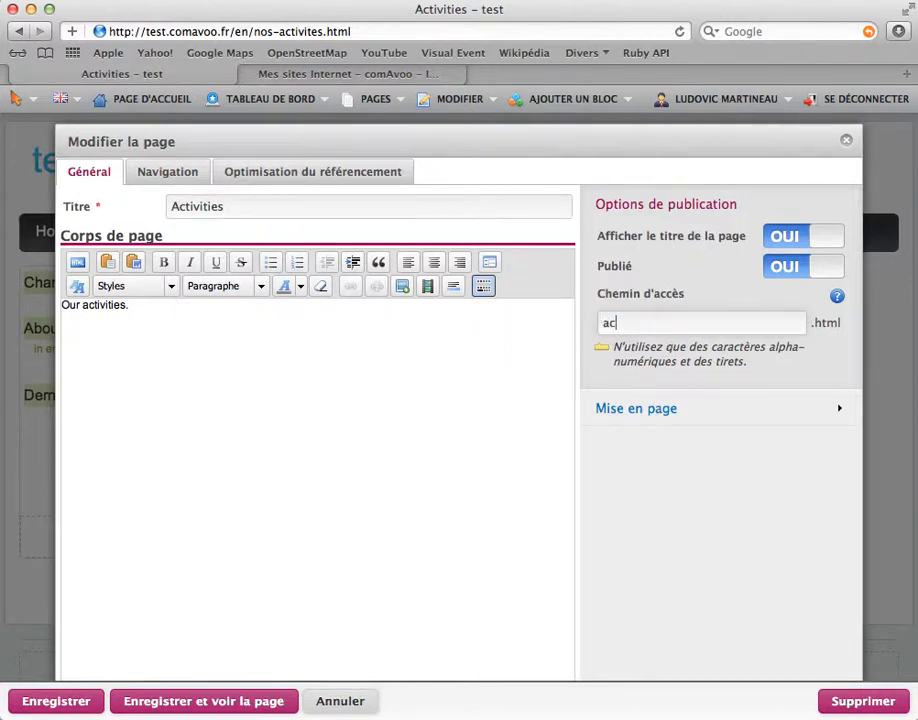
type("ites")
key("BackSpace")
key("BackSpace")
type("ies")
left_click(199, 705)
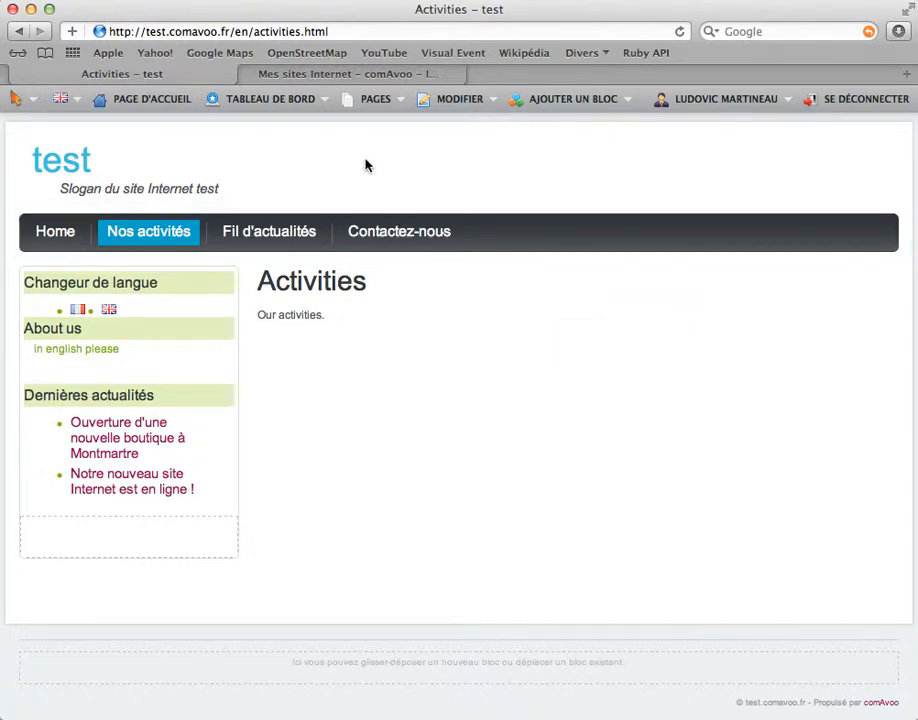
- Examine the English page's address ending, switch the site to French and compare it with the French page's address ending
left_click_drag(254, 31, 364, 28)
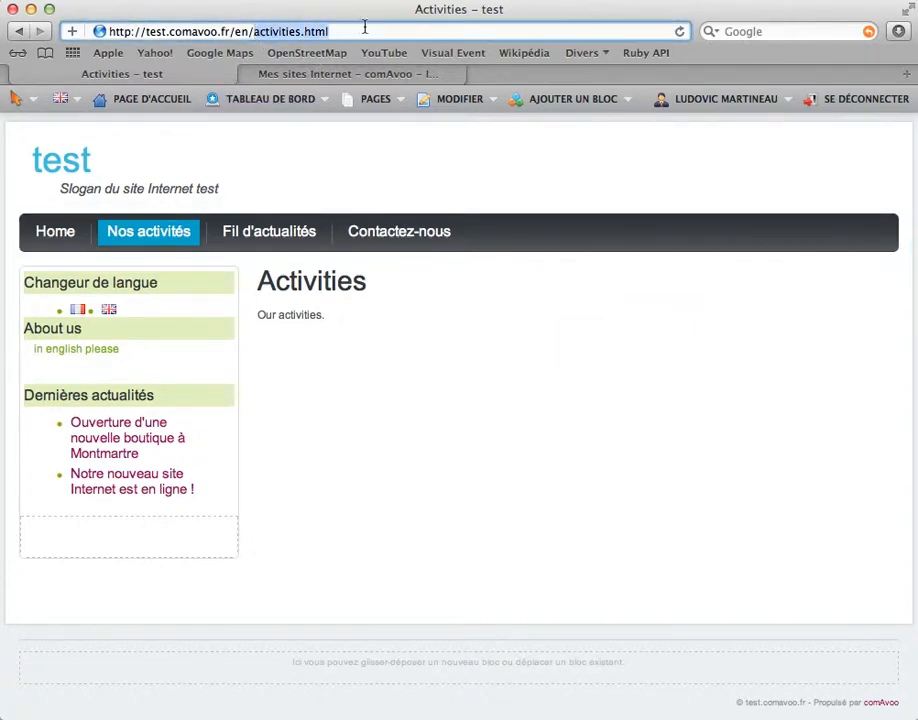
left_click(88, 97)
left_click(72, 128)
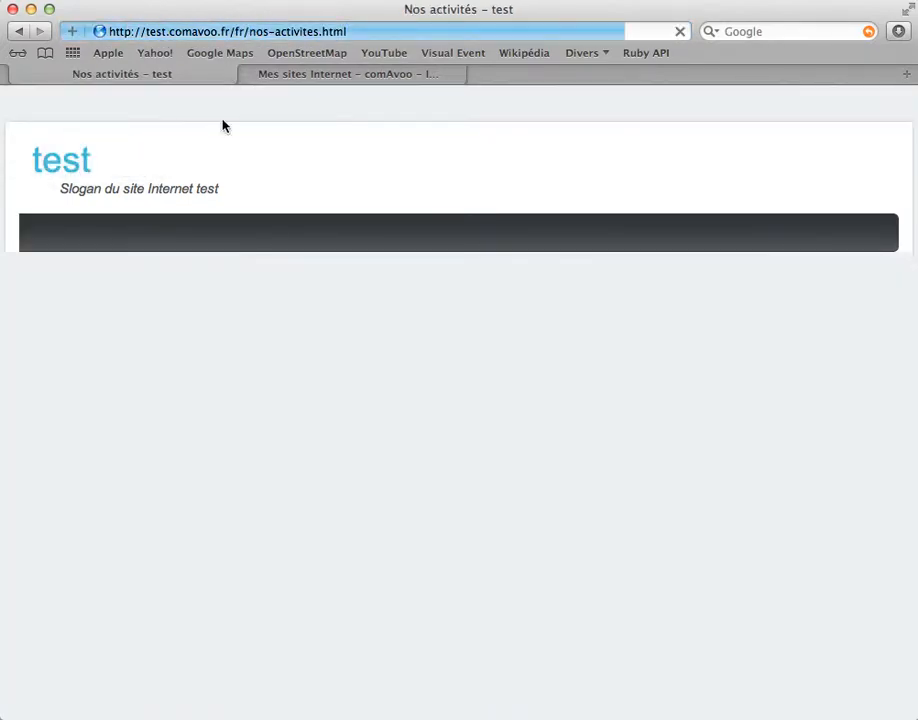
left_click_drag(250, 31, 350, 31)
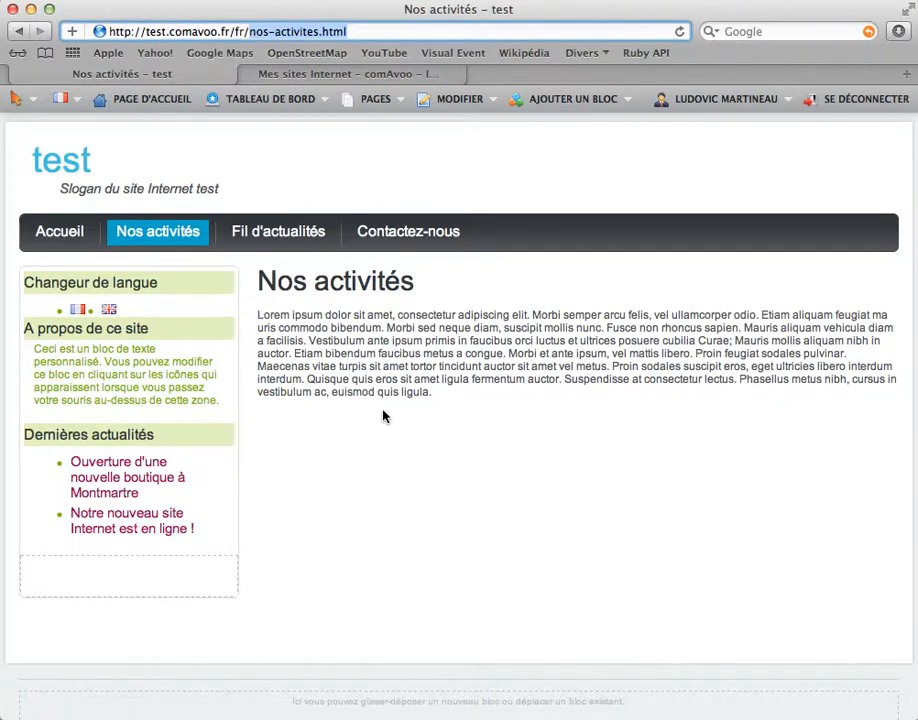
left_click(249, 31)
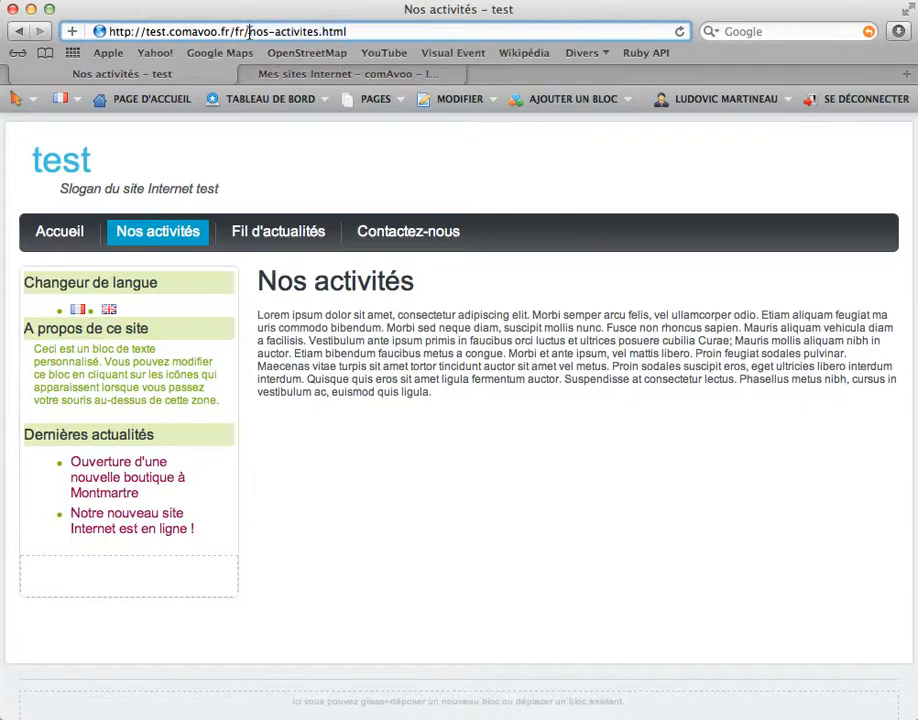
left_click_drag(249, 31, 375, 31)
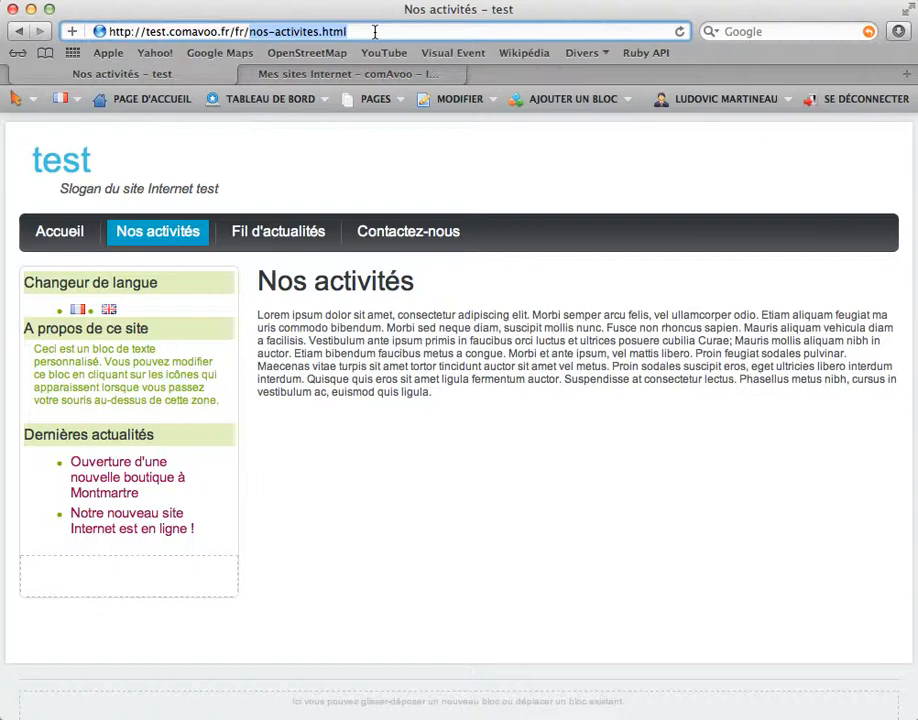
left_click(576, 256)
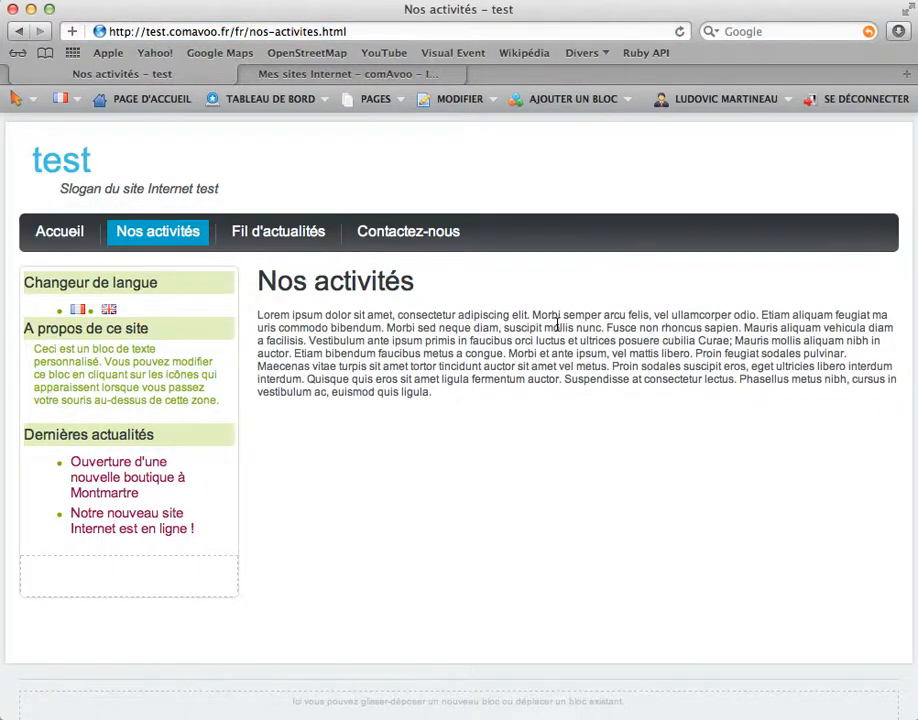